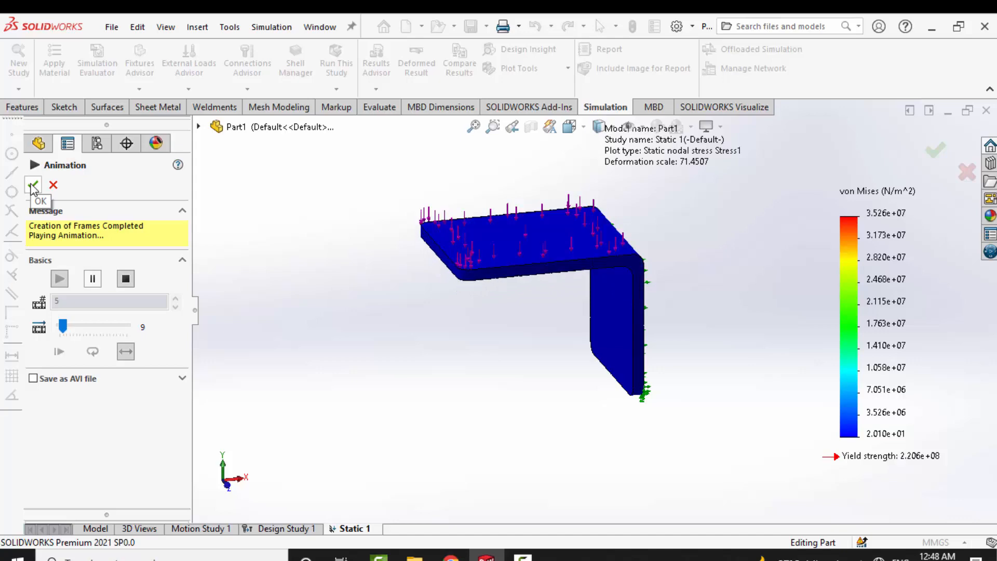
- Close the animation of the bracket's von Mises stress plot
left_click(33, 185)
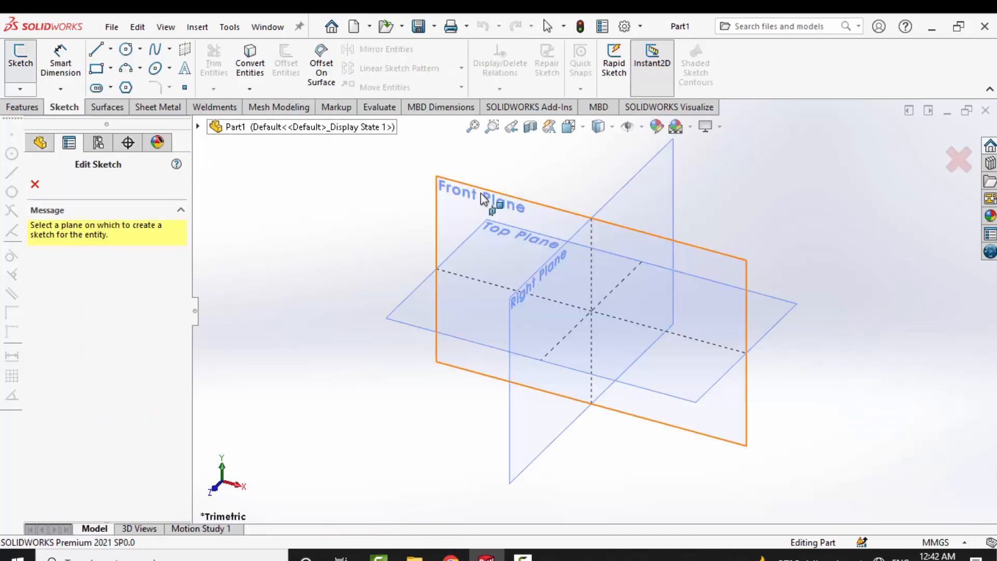
left_click(479, 198)
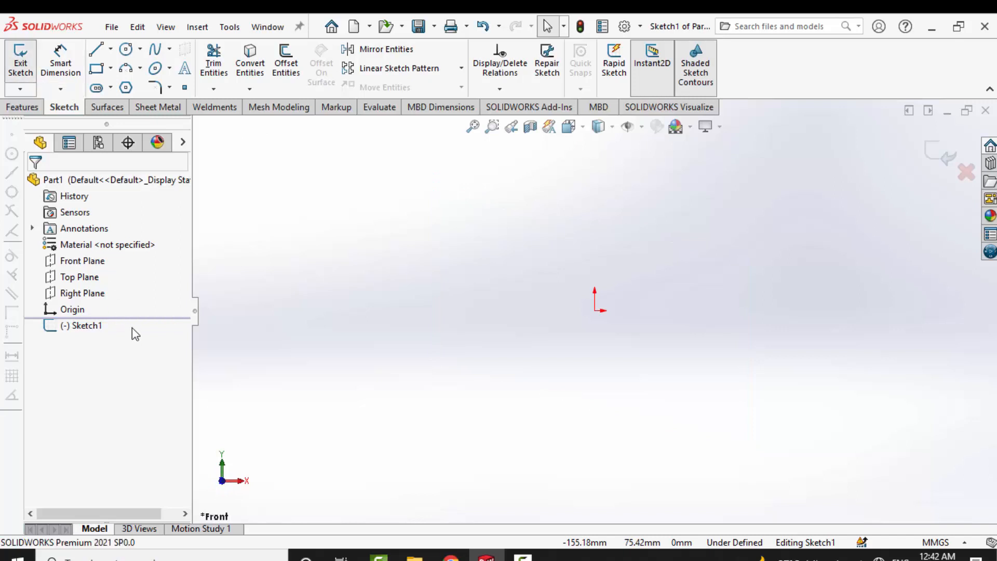
- Sketch a closed L-shaped profile starting at the origin, about 54 mm wide and 66 mm high, with a horizontal and a vertical leg
left_click(96, 49)
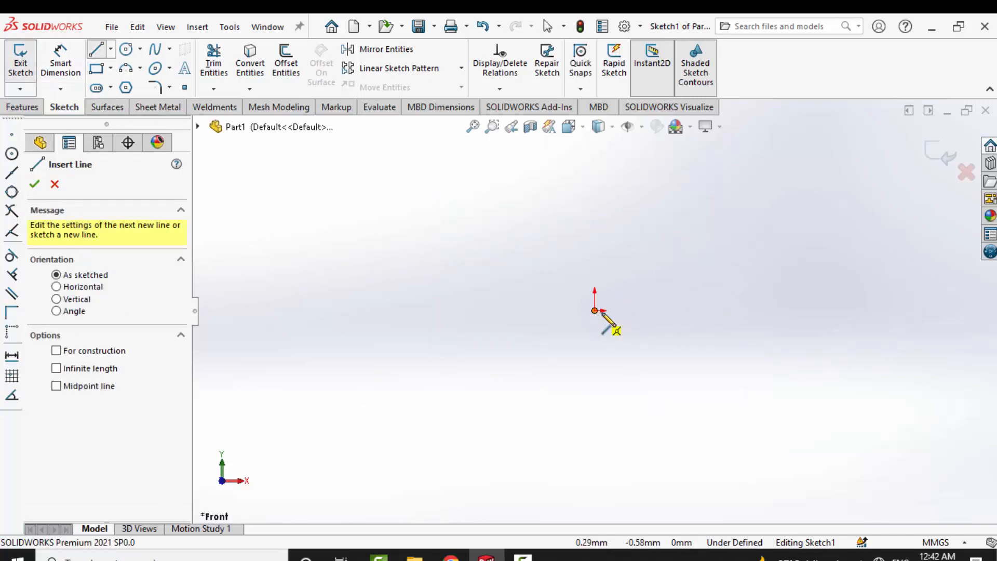
left_click(595, 310)
left_click(732, 310)
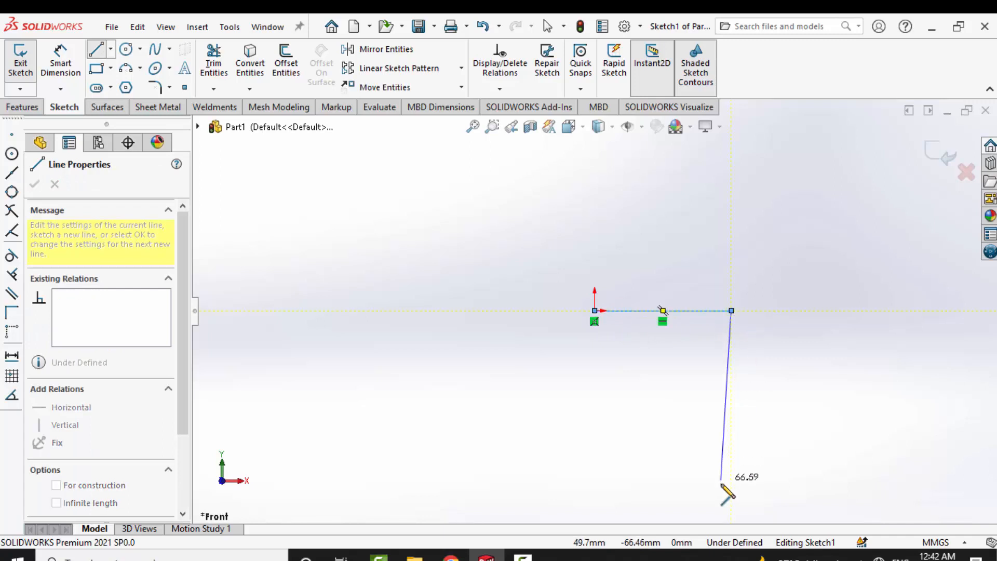
left_click(731, 478)
left_click(706, 478)
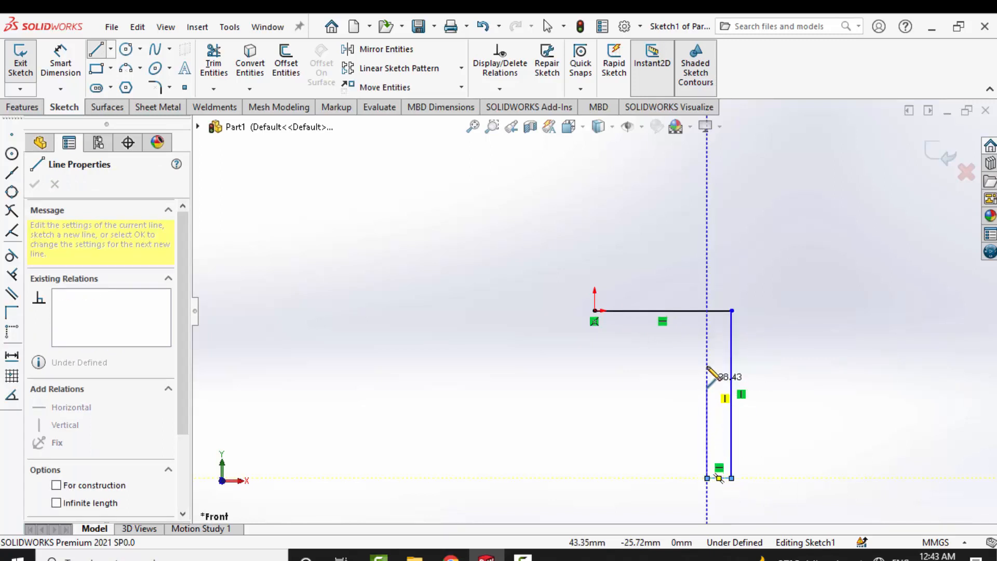
left_click(594, 340)
left_click(595, 311)
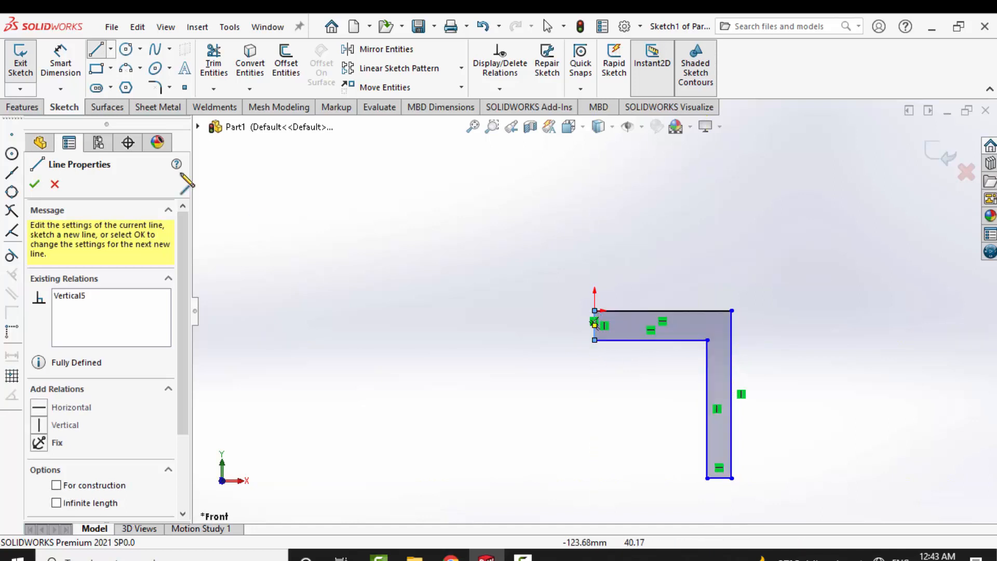
key("Escape")
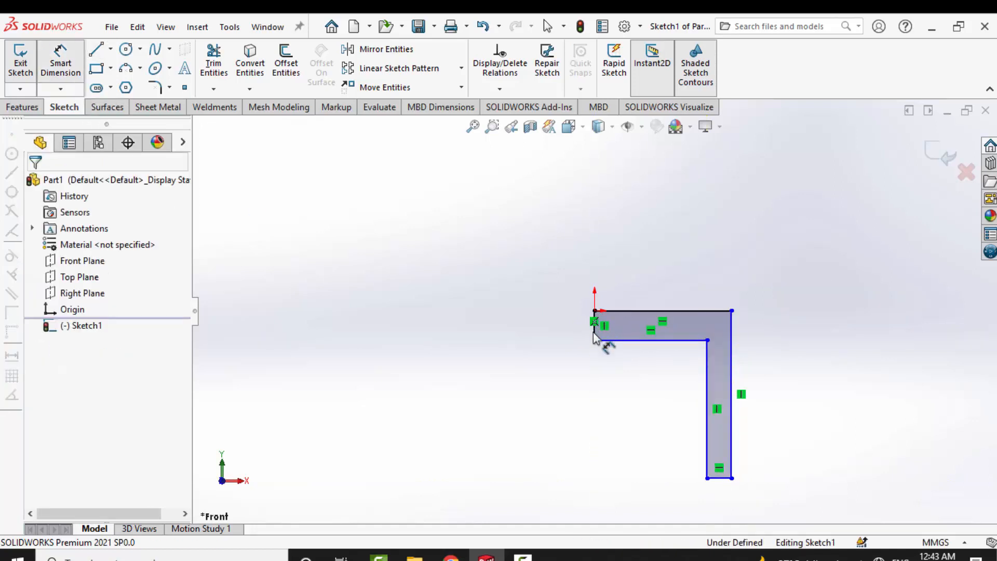
- Dimension the horizontal leg's free end at 3 mm and the profile's upper edge at 50 mm
left_click(593, 332)
left_click(571, 340)
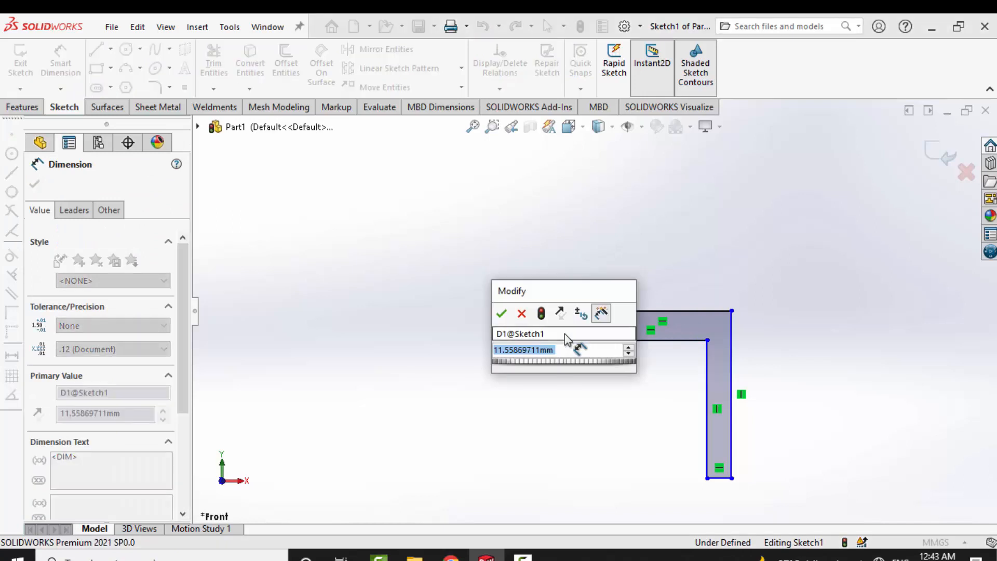
type("3")
key("Return")
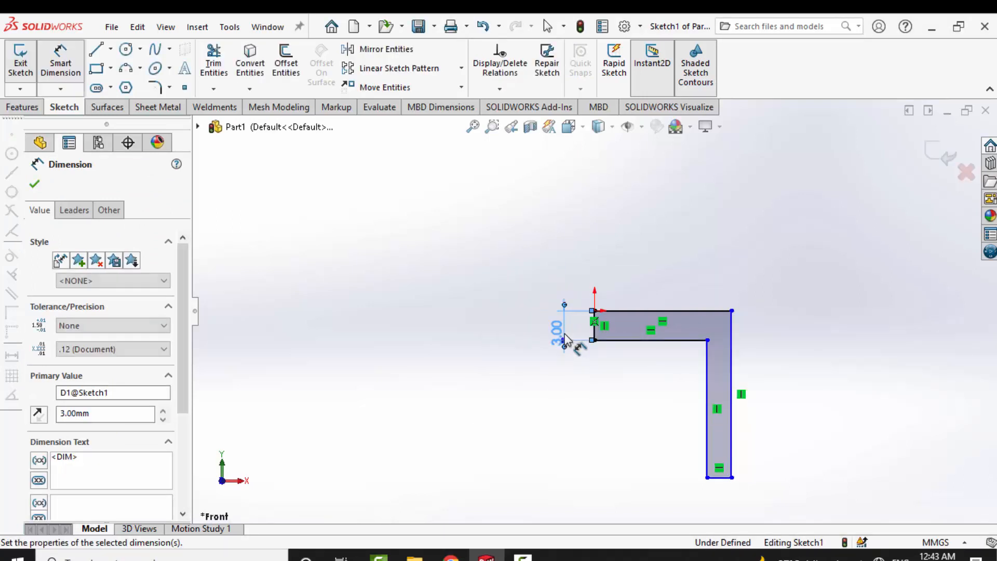
left_click(659, 310)
left_click(659, 280)
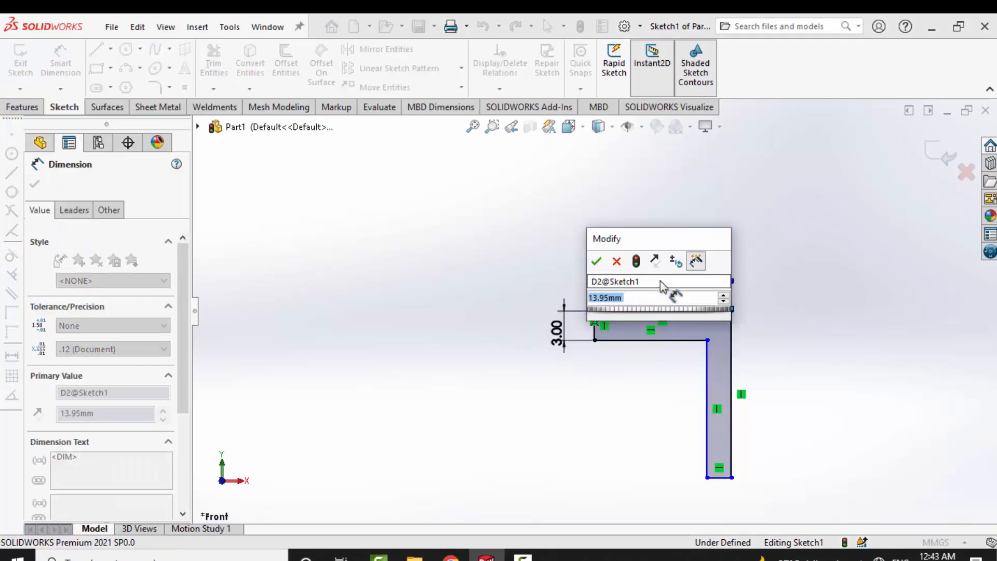
type("50")
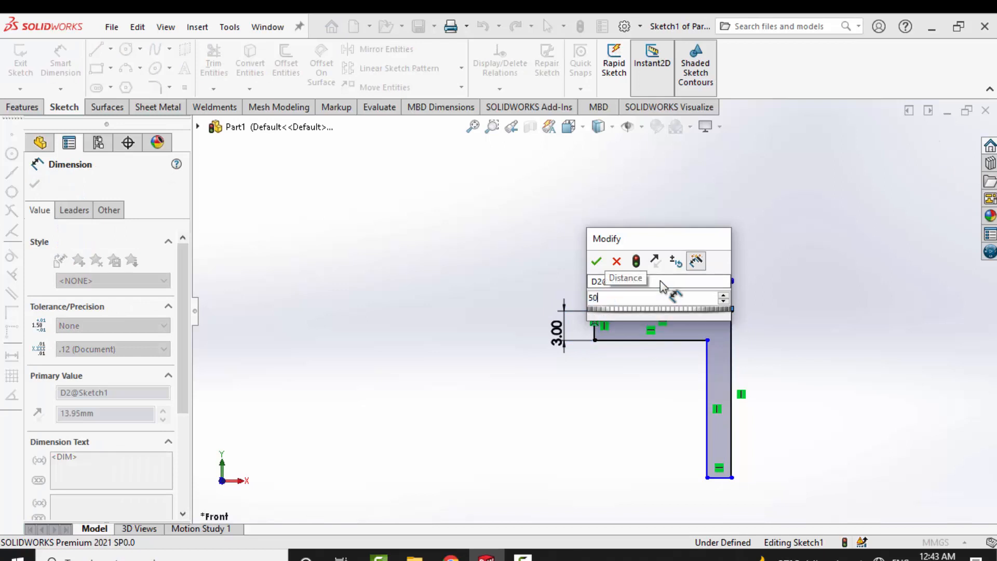
key("Return")
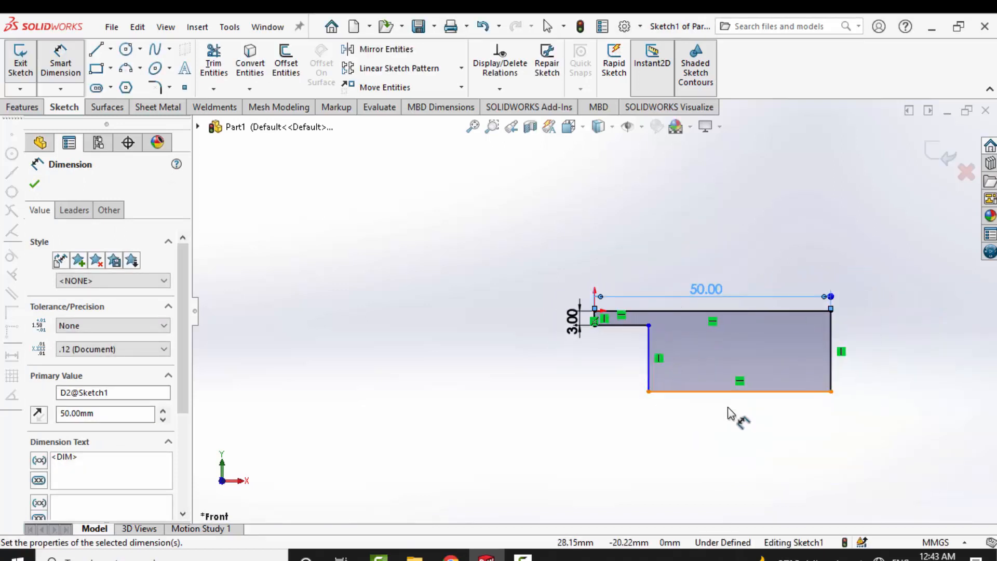
- Dimension the lower end of the vertical leg and set its thickness to 3 mm
left_click(740, 392)
left_click(732, 424)
type("30")
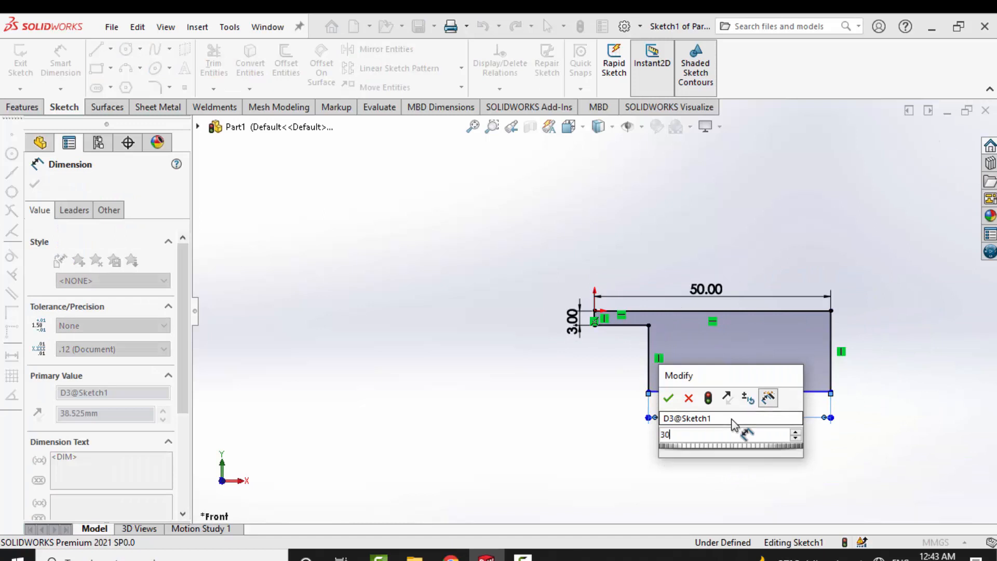
key("Return")
left_click(753, 413)
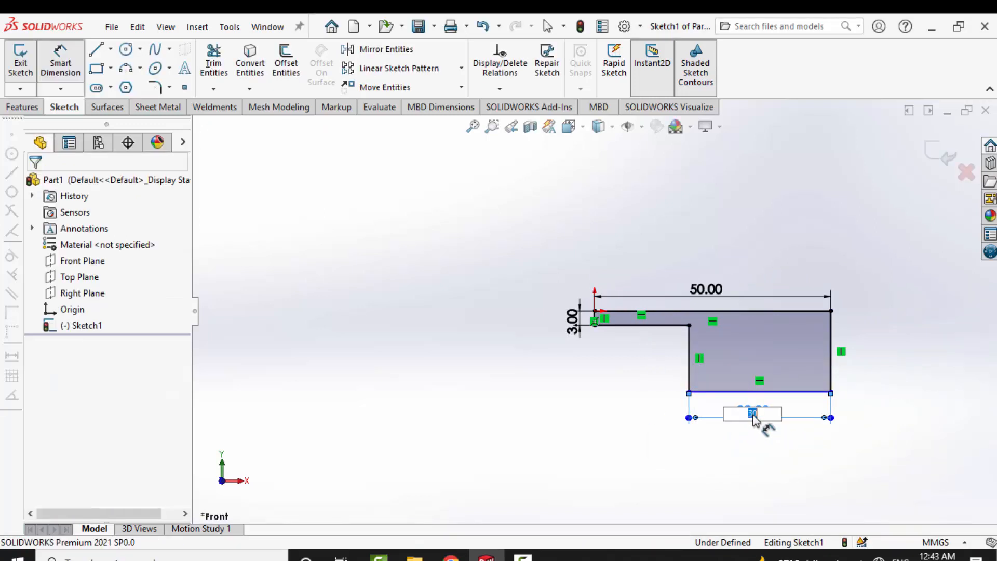
type("3")
left_click(777, 417)
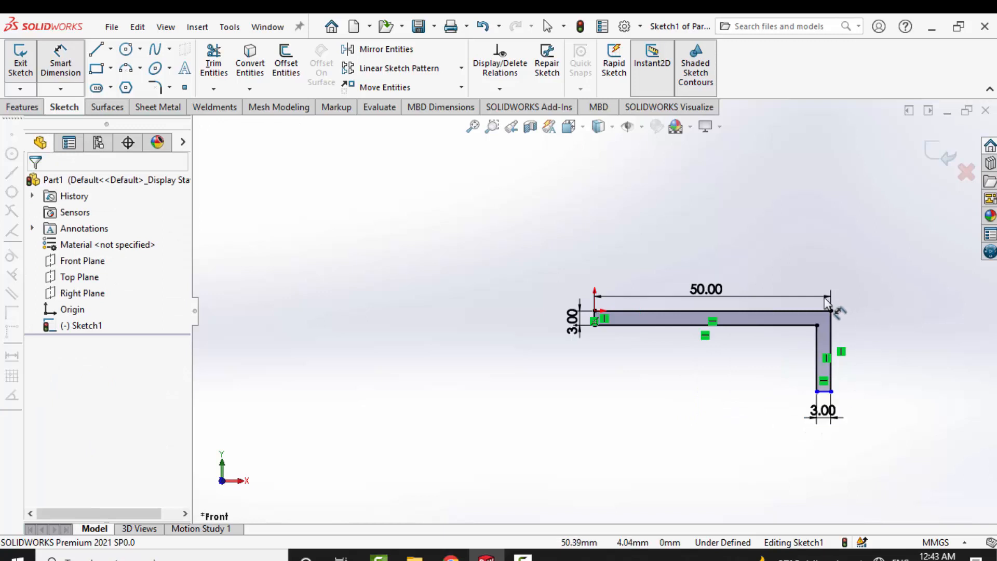
- Dimension the outer vertical edge of the L profile at 40 mm
scroll(831, 310, "down", 1)
left_click(823, 372)
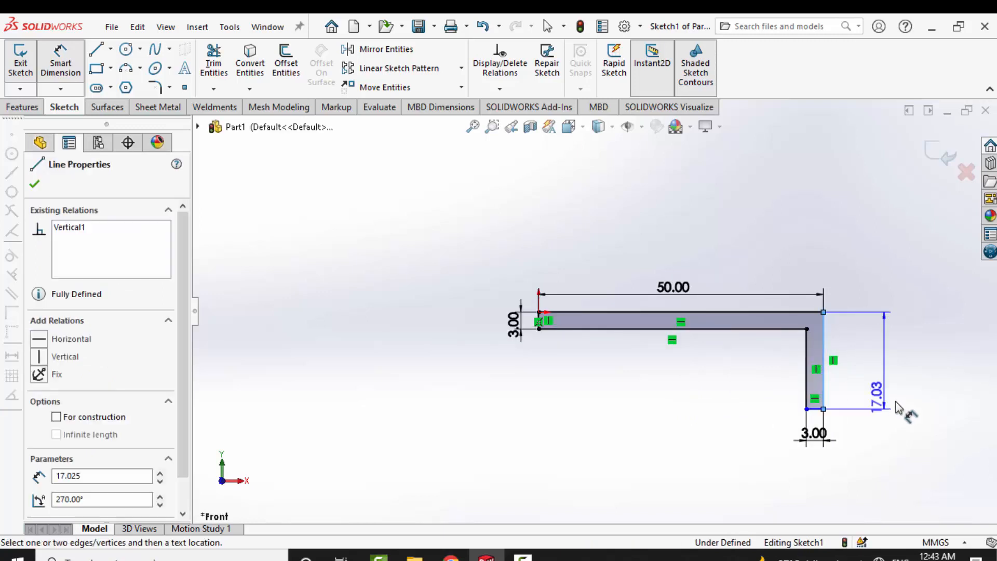
left_click(889, 399)
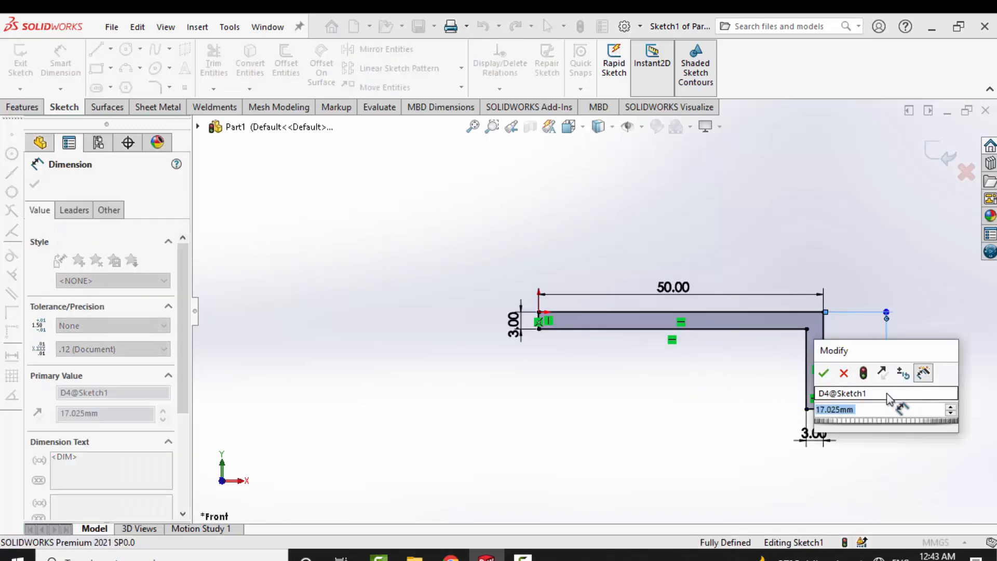
type("40")
key("Return")
scroll(839, 386, "up", 3)
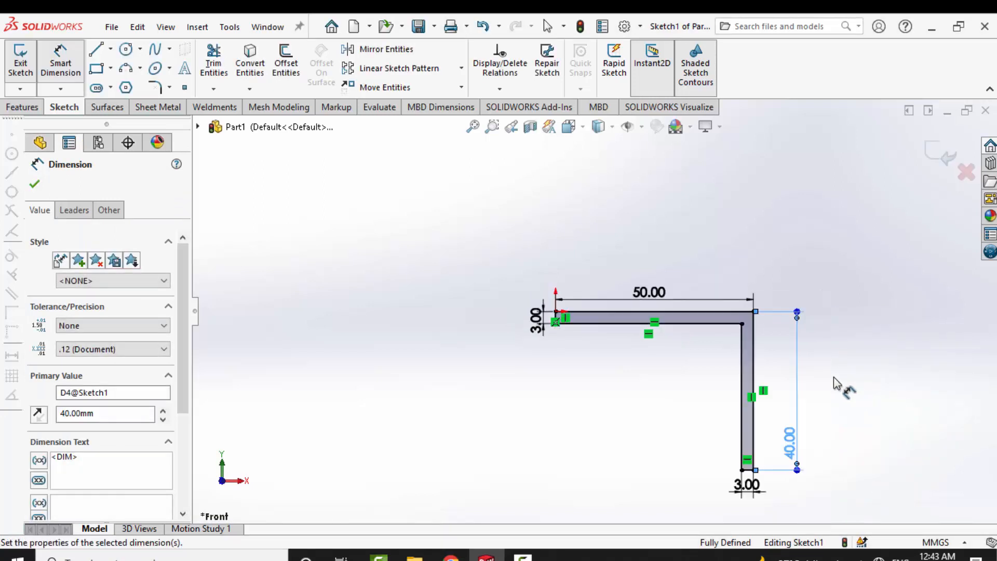
- Apply 3 mm sketch fillets to the outer and inner corners of the L's bend
scroll(638, 275, "down", 4)
left_click(156, 89)
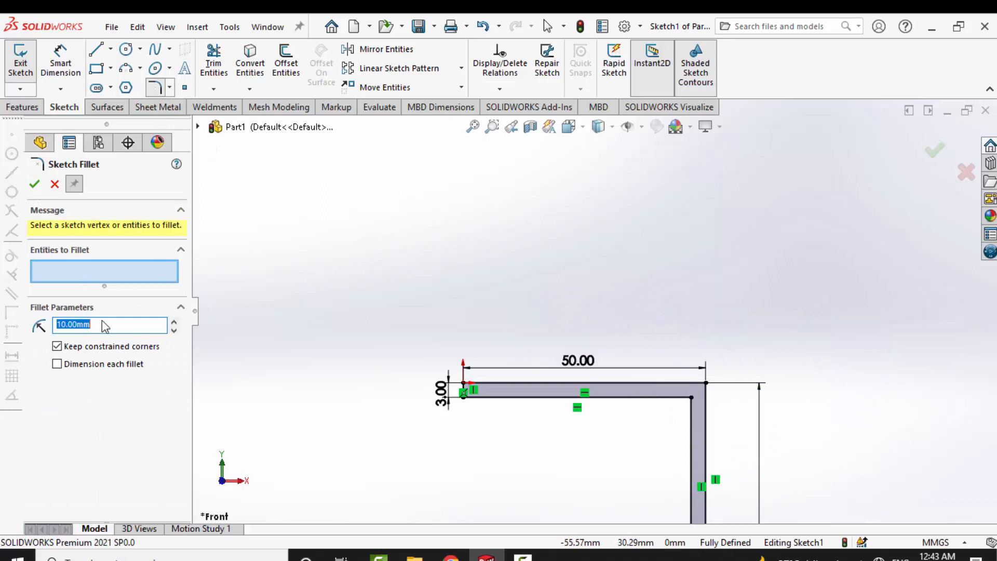
left_click(97, 410)
left_click(706, 383)
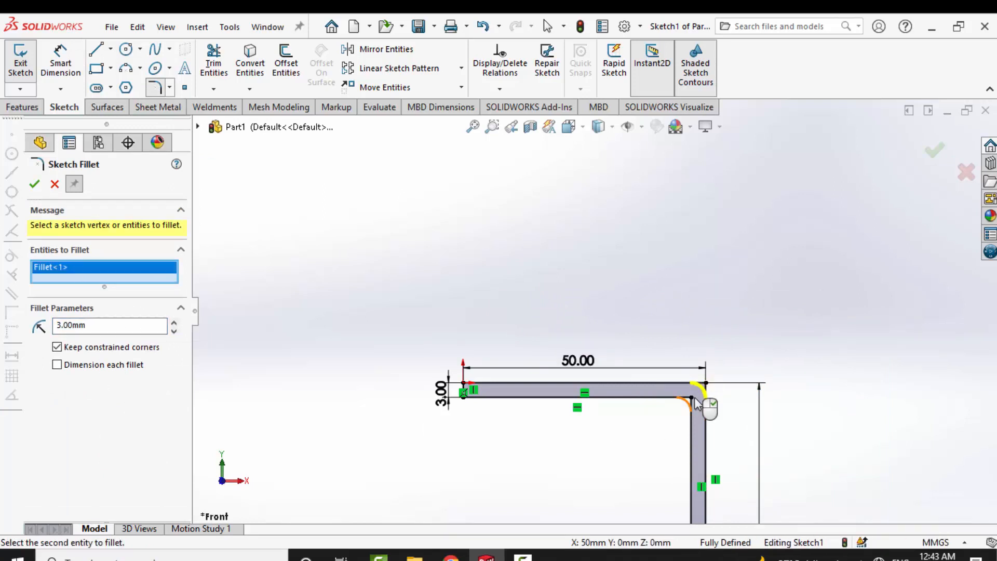
left_click(691, 398)
right_click(696, 405)
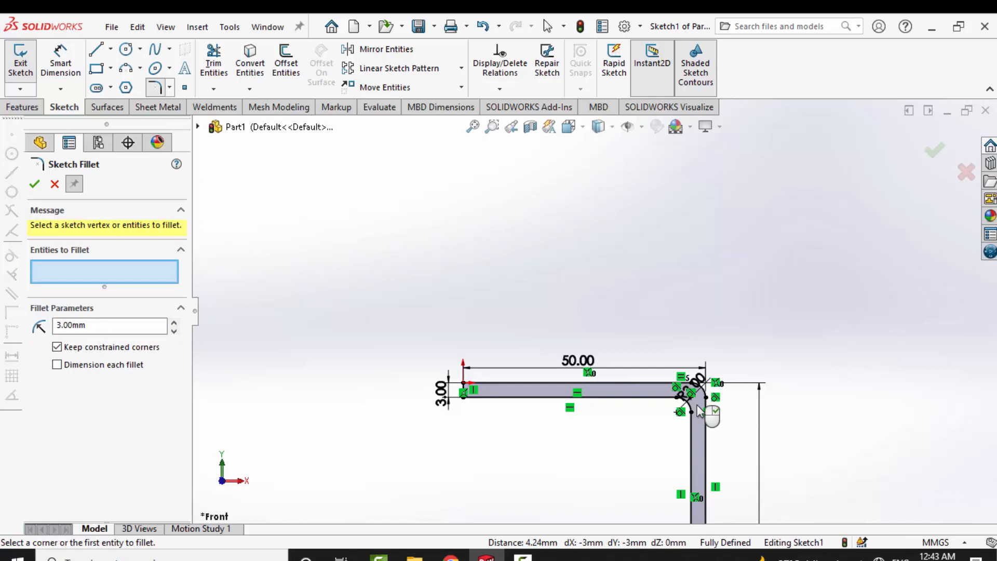
left_click(32, 184)
- Extrude the L profile 40 mm with the Mid Plane end condition
left_click(21, 107)
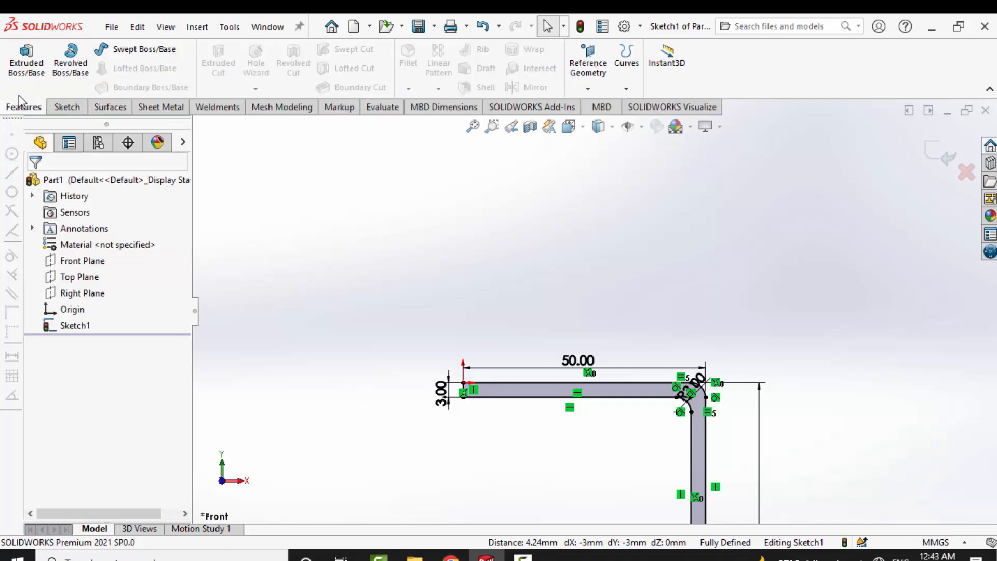
left_click(26, 62)
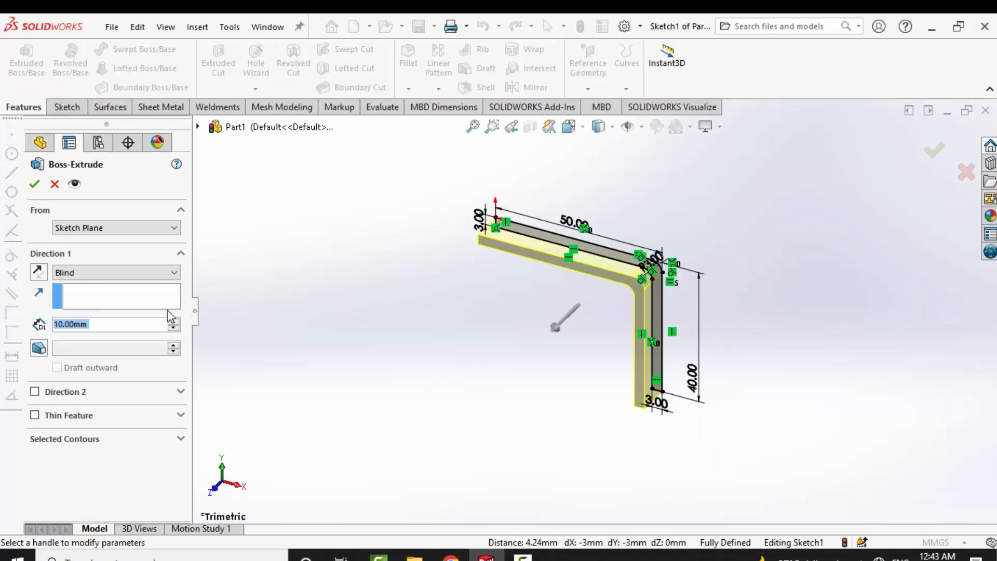
type("40")
key("Return")
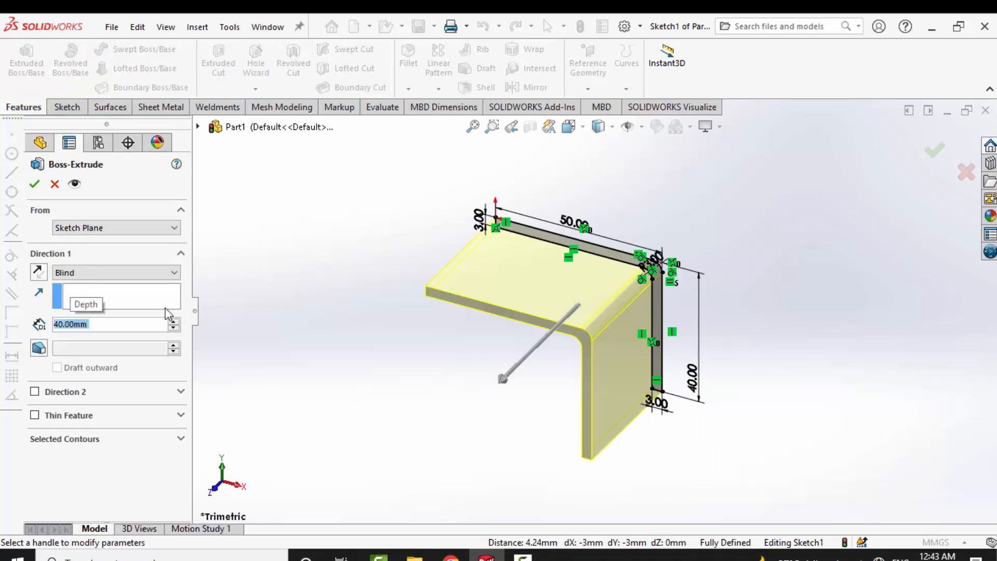
left_click(146, 273)
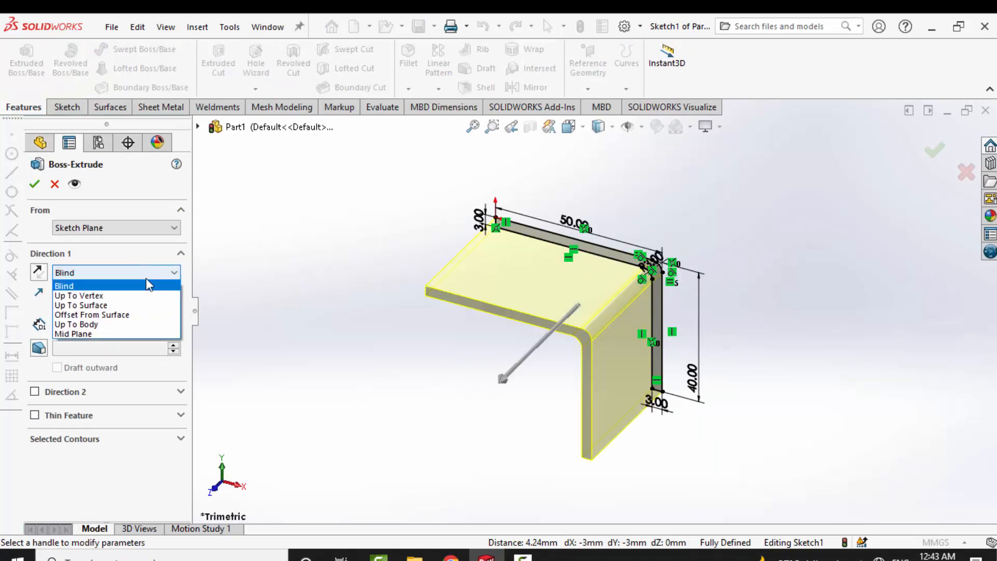
left_click(138, 334)
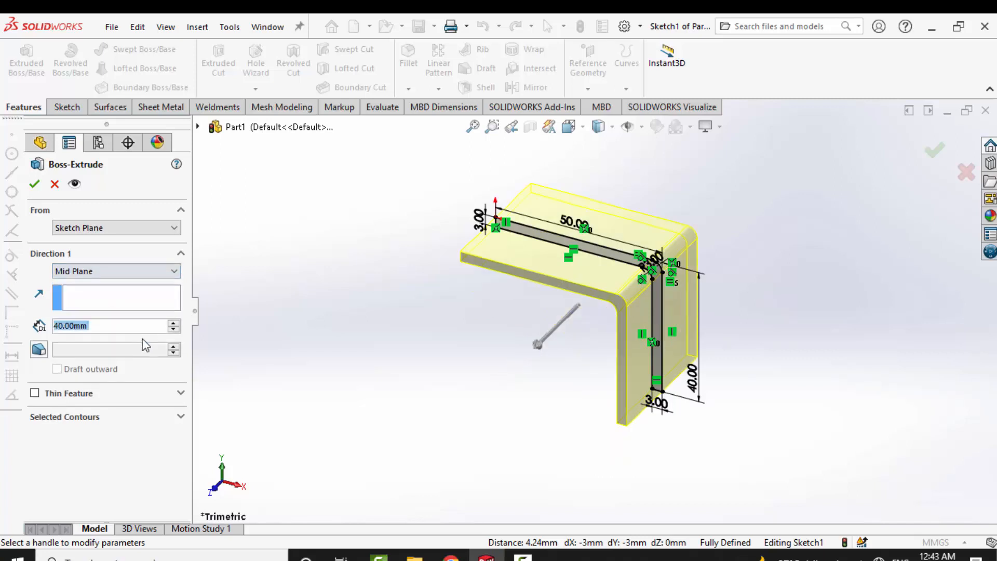
left_click(33, 184)
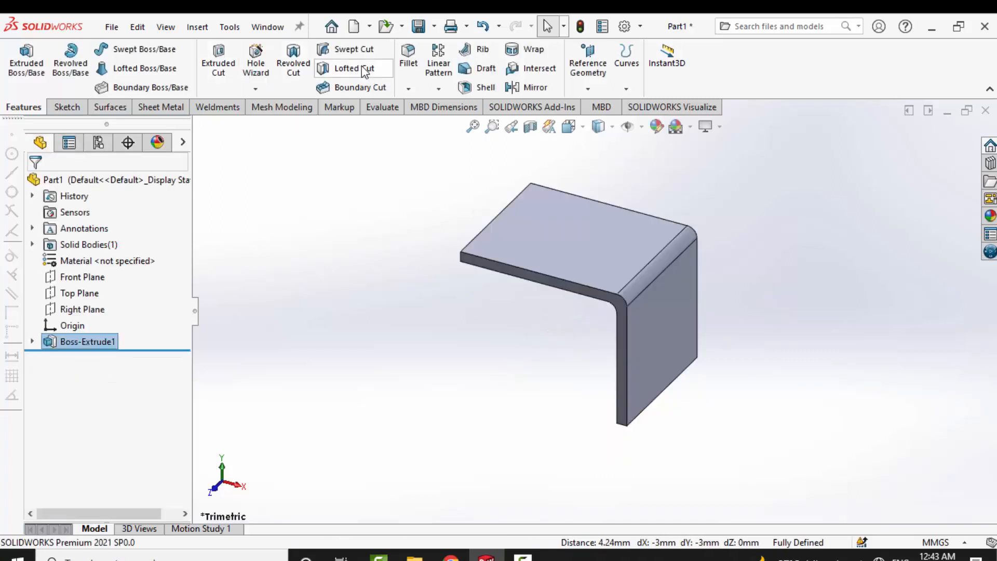
- Fillet the four short corner edges at the free ends of both bracket legs with a 3 mm radius
left_click(409, 63)
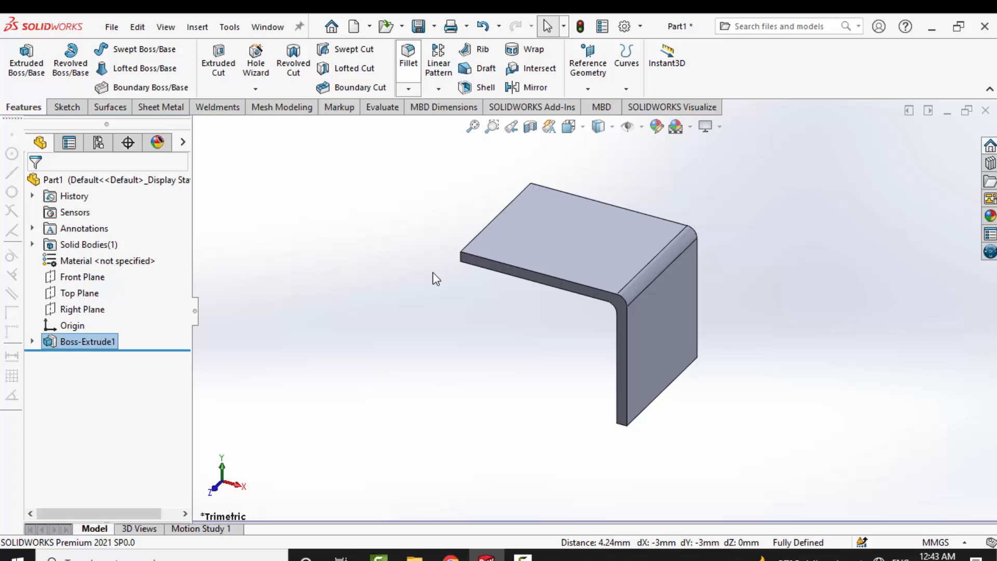
left_click(463, 262)
type("3")
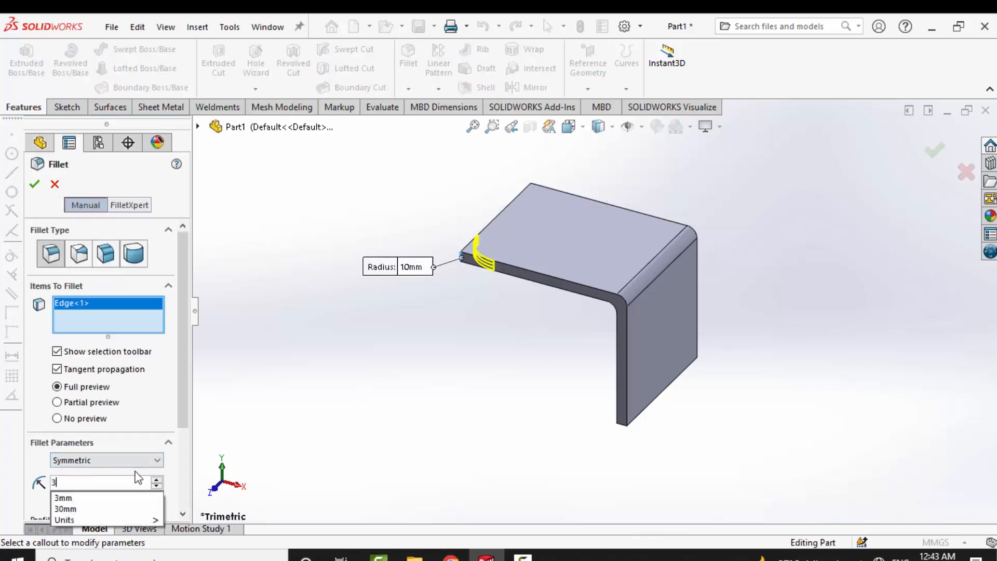
key("Return")
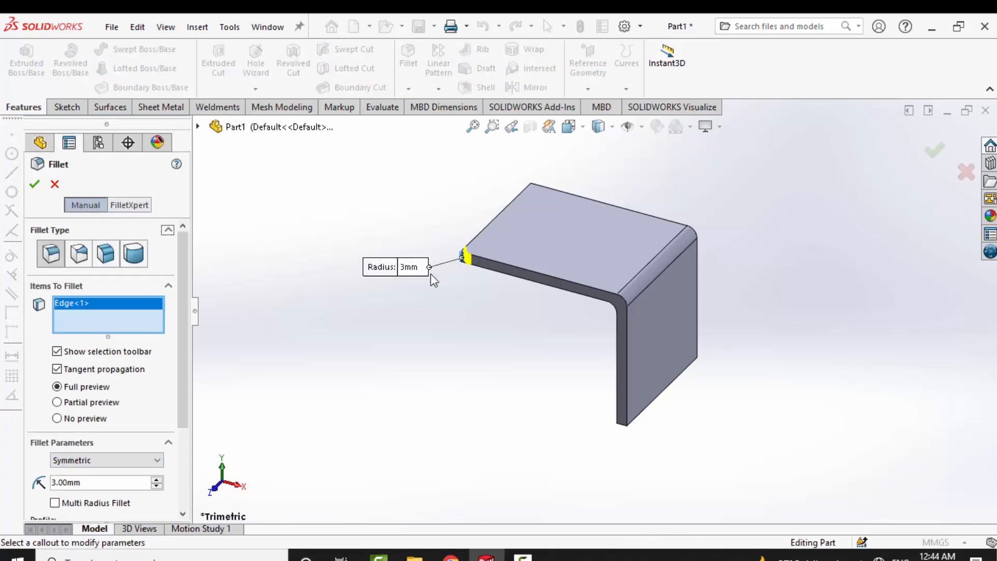
middle_click_drag(467, 311, 492, 278)
left_click(487, 203)
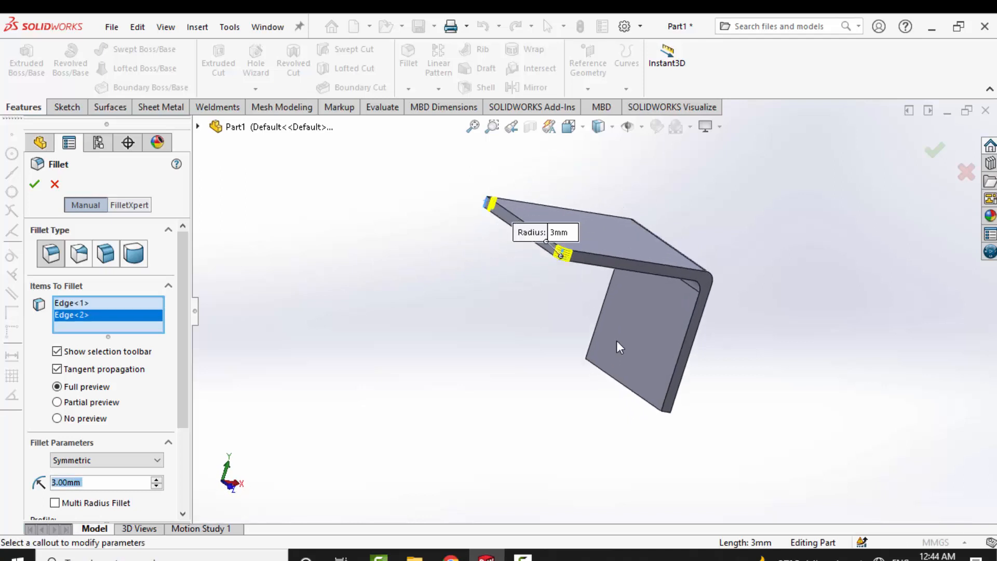
left_click(667, 410)
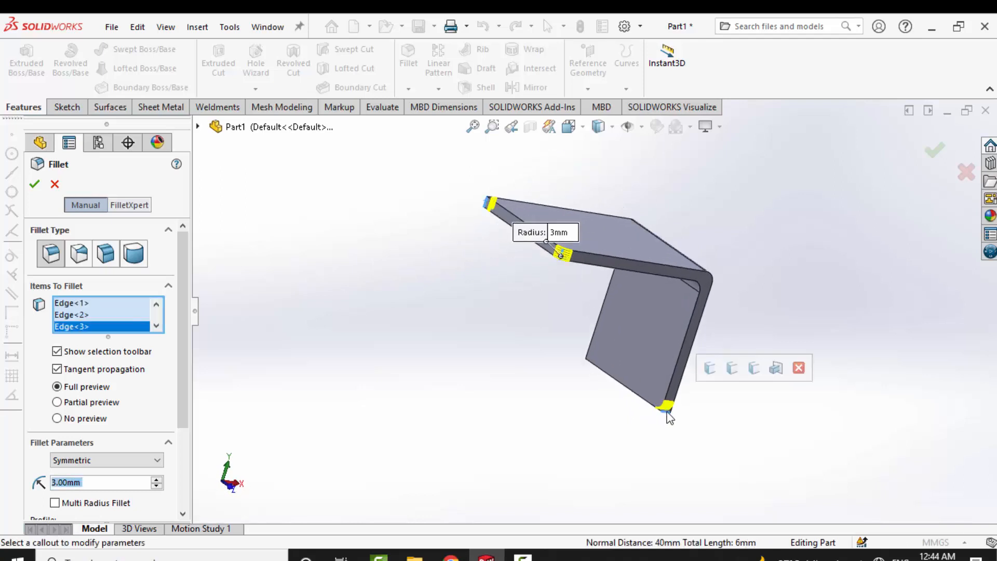
middle_click_drag(652, 423, 539, 410)
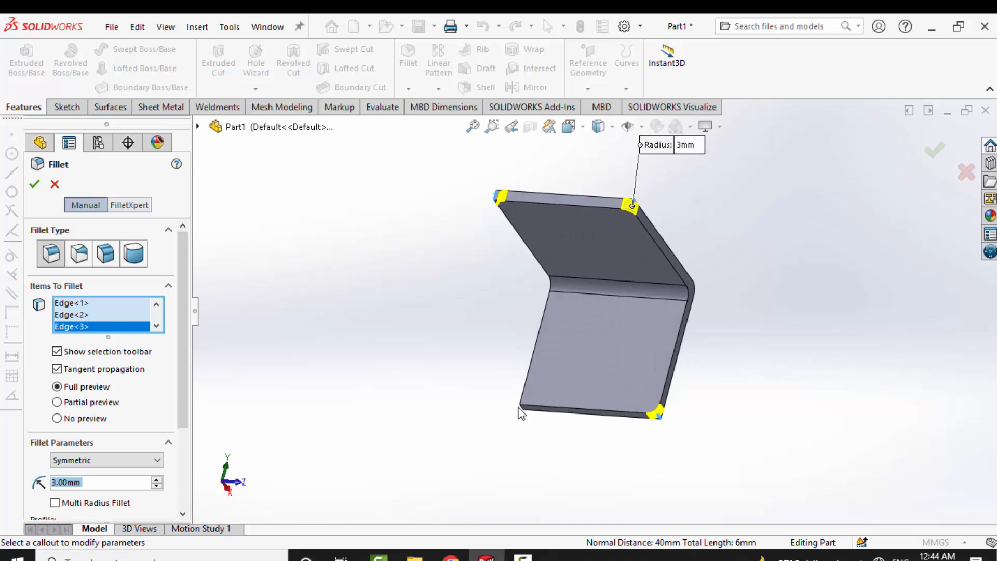
left_click(522, 407)
key("Return")
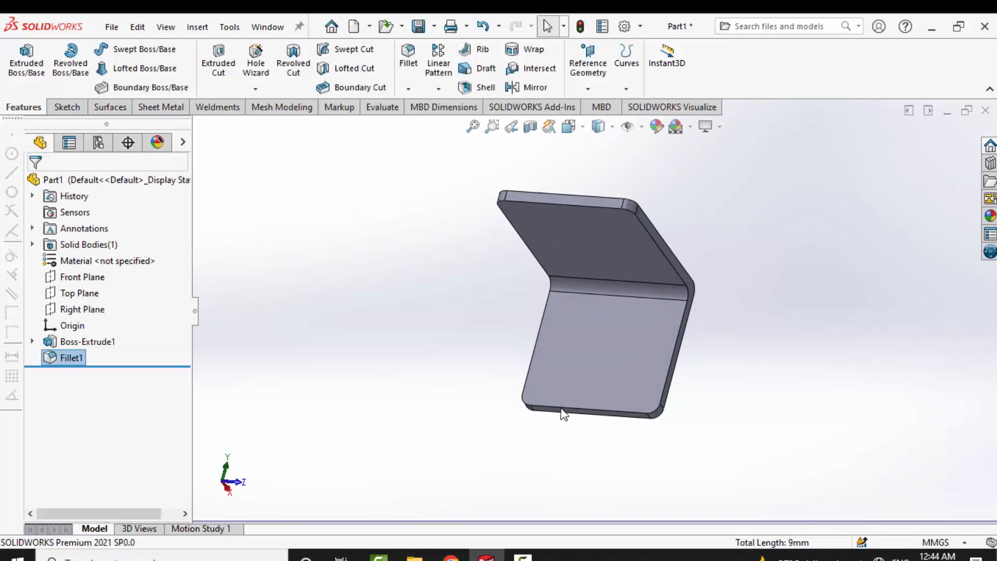
middle_click_drag(560, 410, 478, 400)
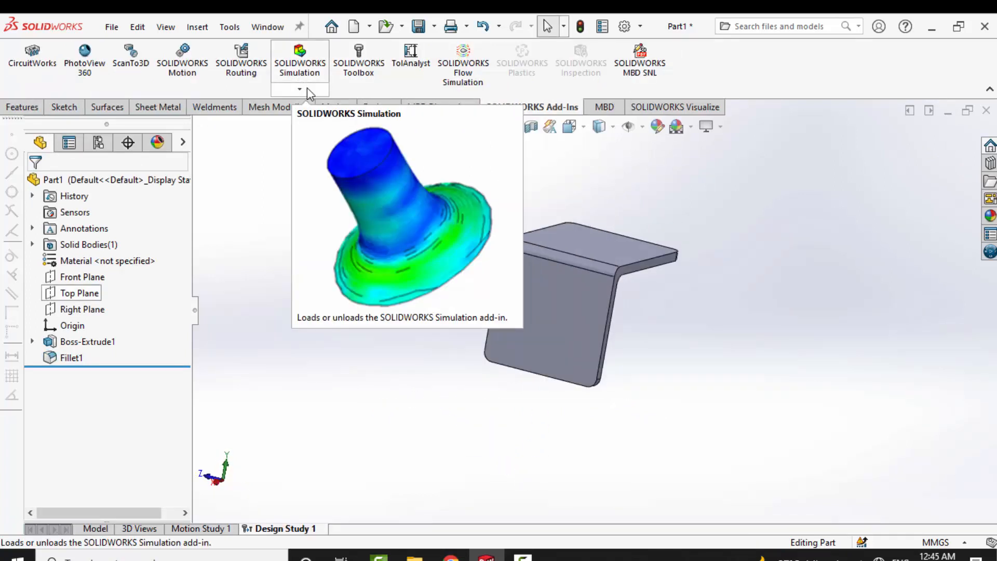
- Load the SOLIDWORKS Simulation add-in using the SOLIDWORKS Premium option
left_click(307, 88)
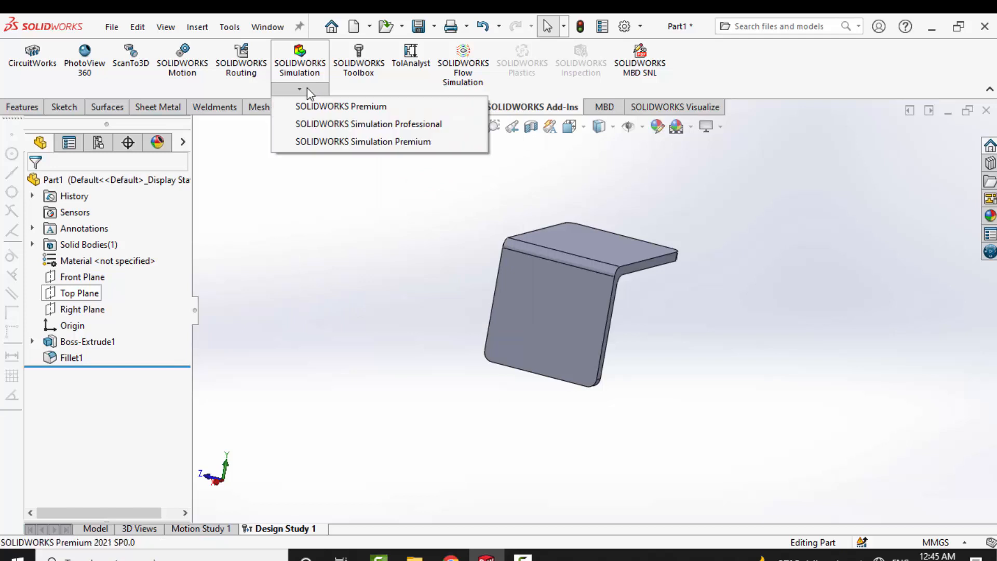
left_click(349, 107)
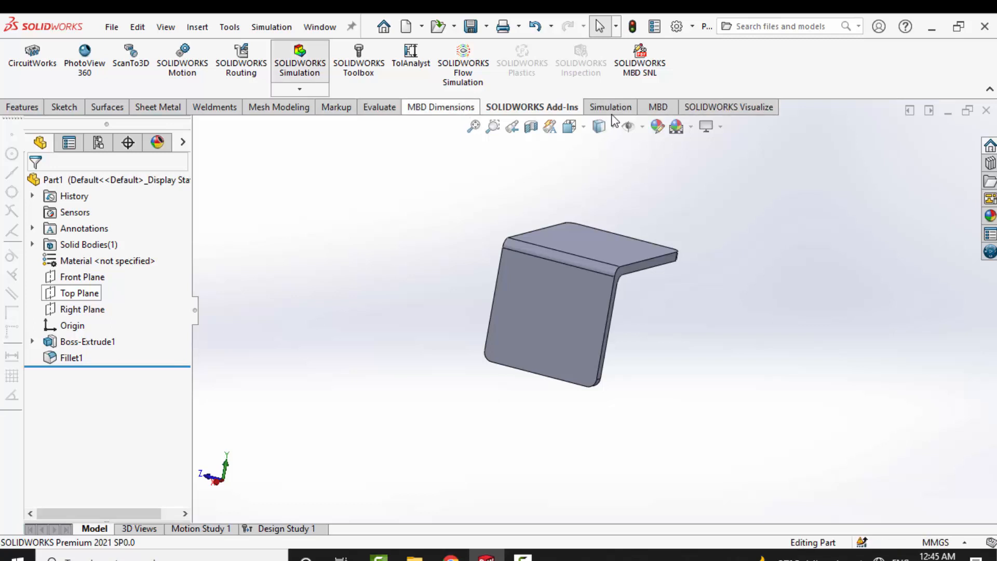
- Create a new Static simulation study for the bracket with the default study name
left_click(613, 111)
left_click(18, 89)
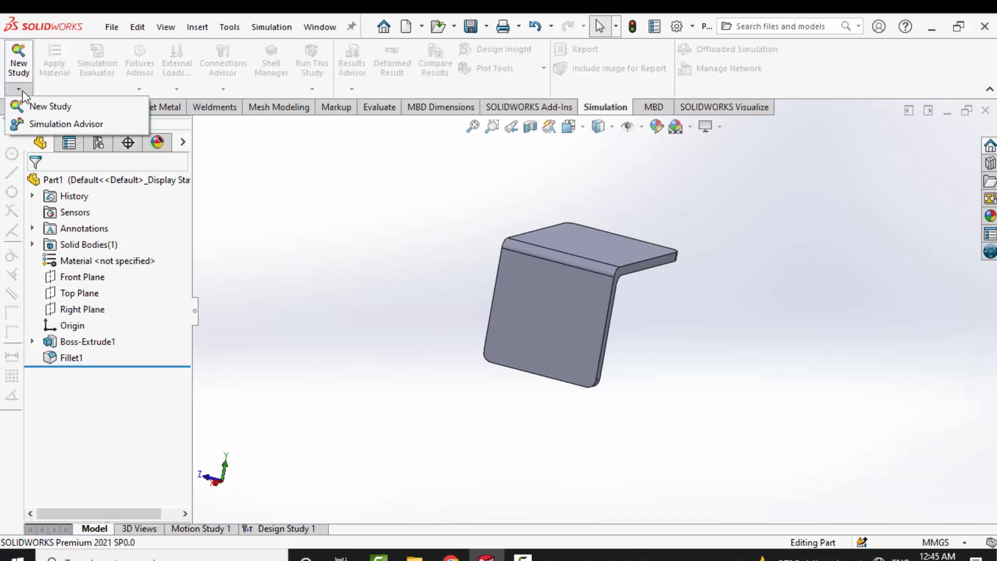
left_click(39, 104)
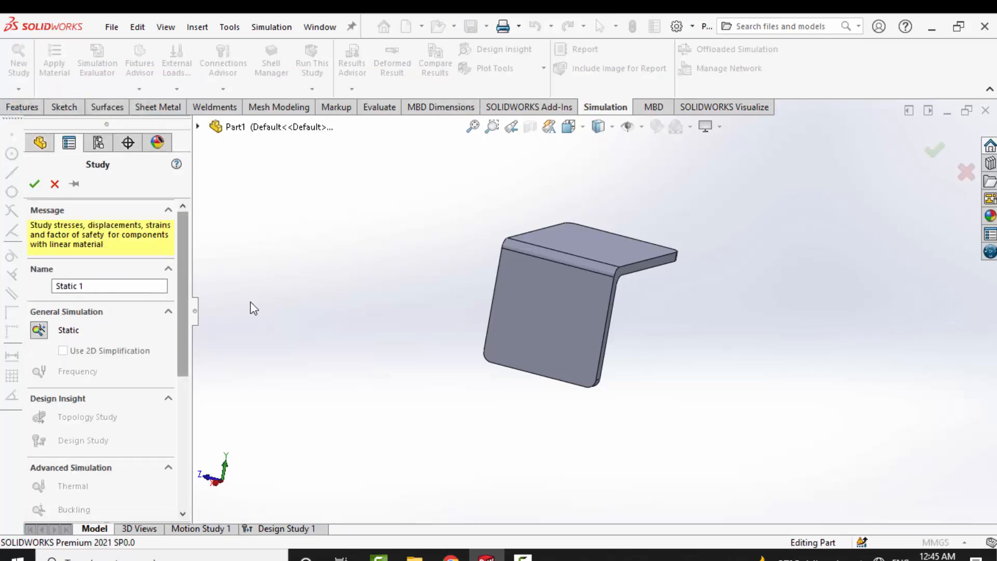
scroll(191, 335, "down", 2)
scroll(192, 335, "down", 5)
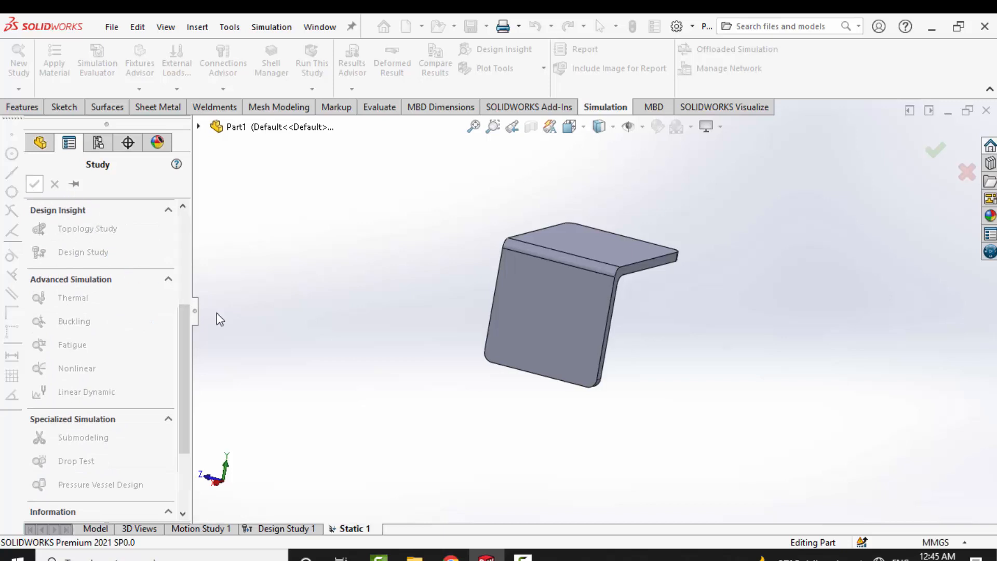
- Assign Plain Carbon Steel from the SOLIDWORKS steel materials to the part in the static study
middle_click_drag(372, 297, 614, 309)
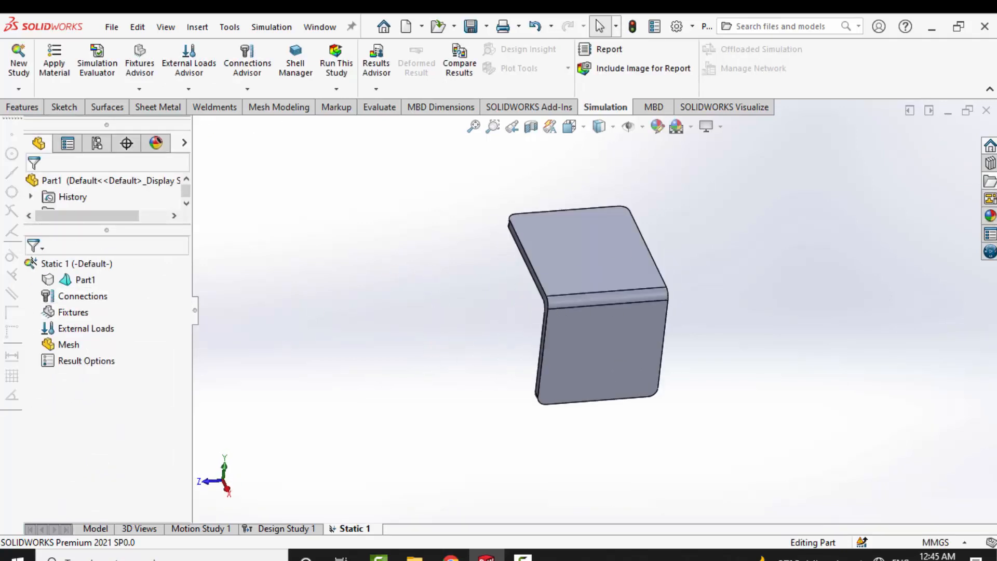
right_click(86, 285)
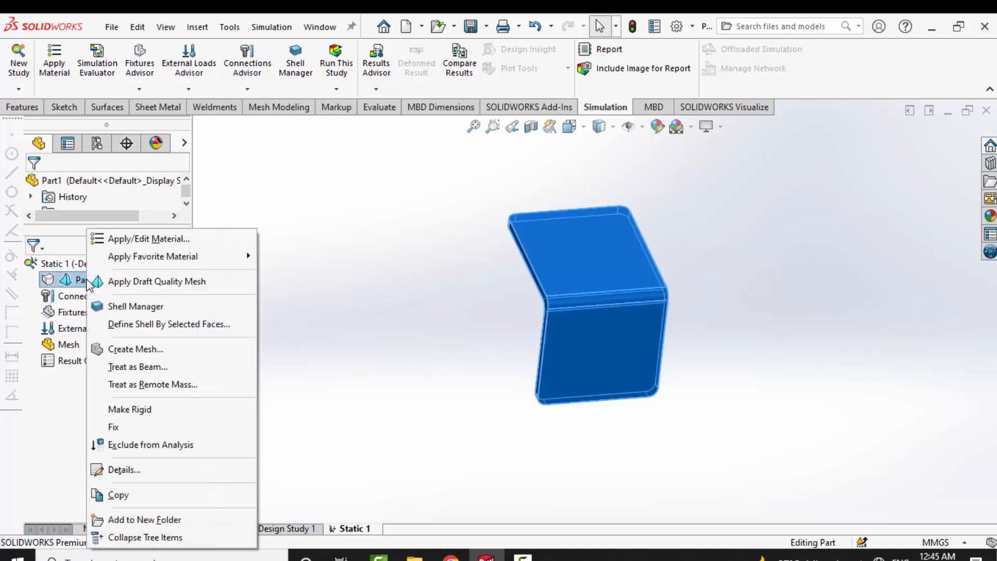
left_click(182, 240)
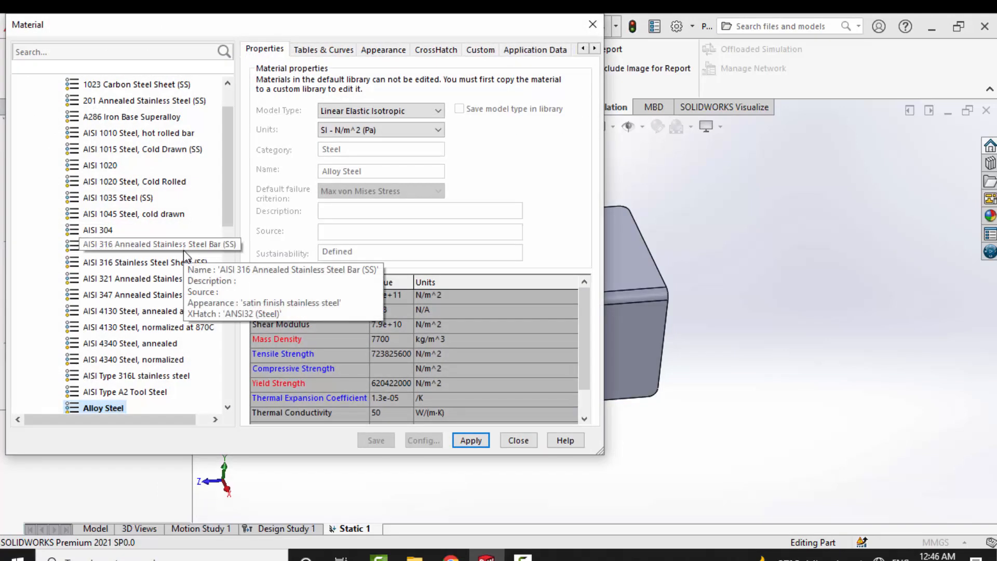
scroll(217, 195, "up", 1)
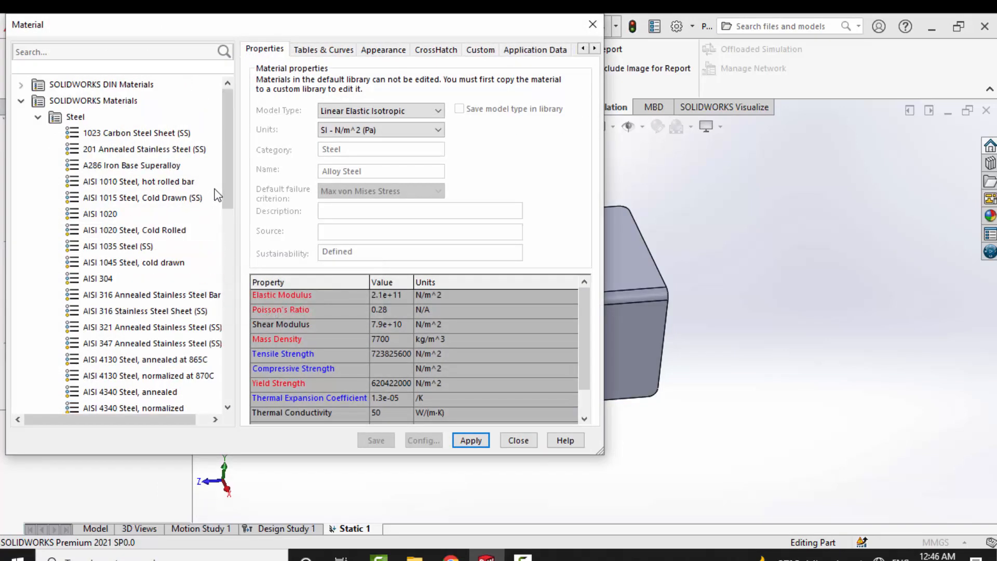
scroll(217, 194, "down", 2)
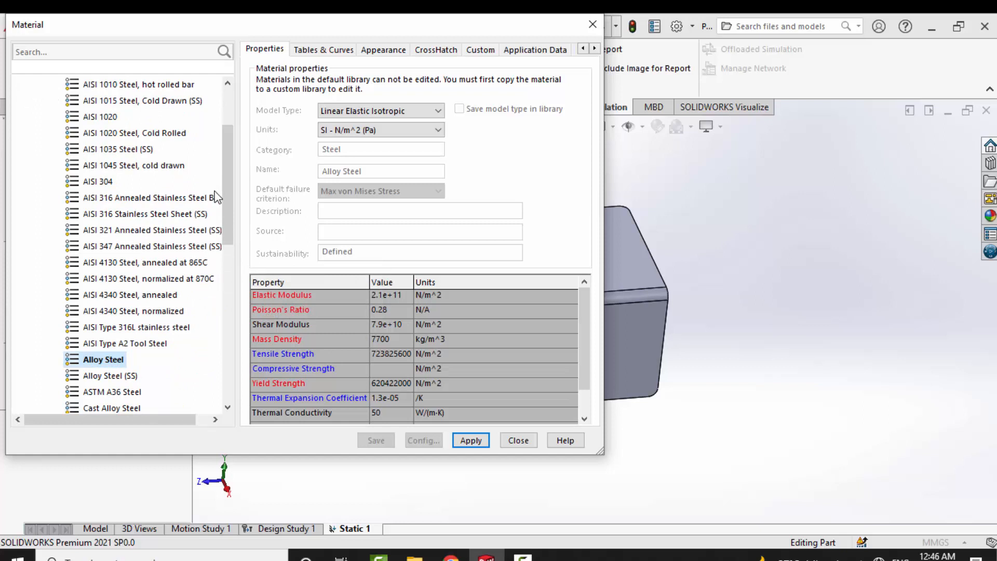
scroll(106, 300, "down", 2)
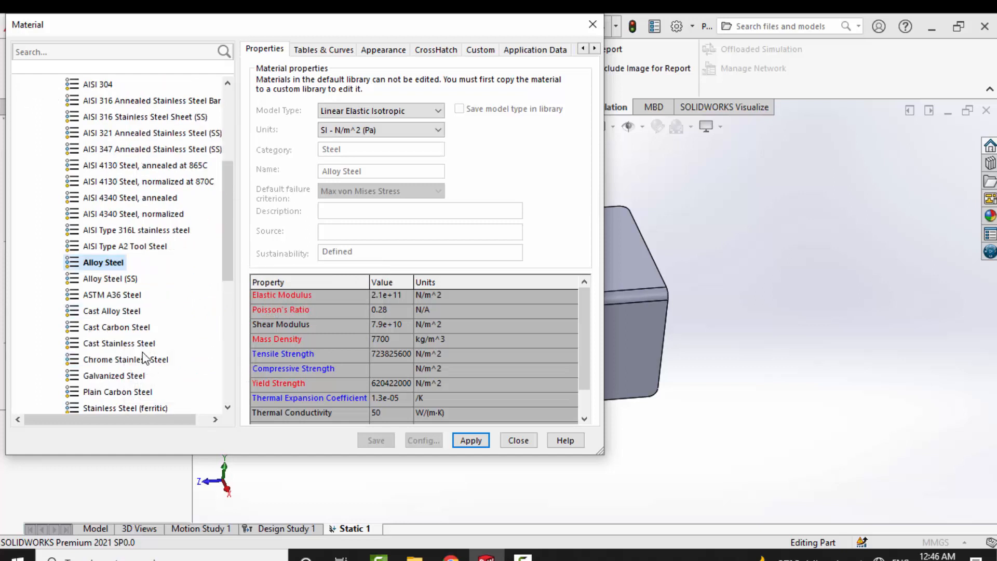
scroll(154, 321, "down", 3)
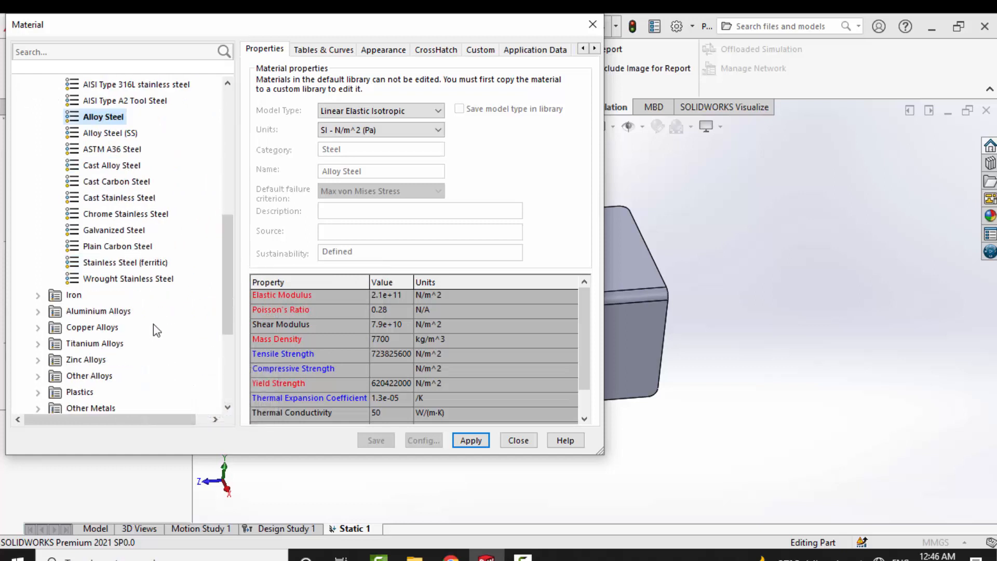
left_click(130, 248)
left_click(470, 440)
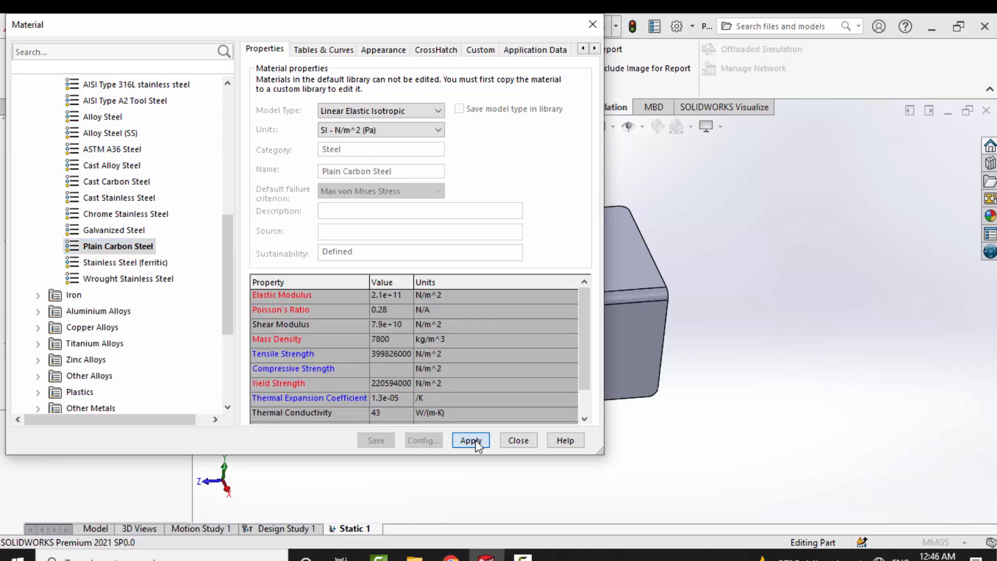
left_click(510, 434)
- Add a Fixed Geometry fixture to the outer face of the bracket's vertical leg
middle_click_drag(580, 340, 636, 335)
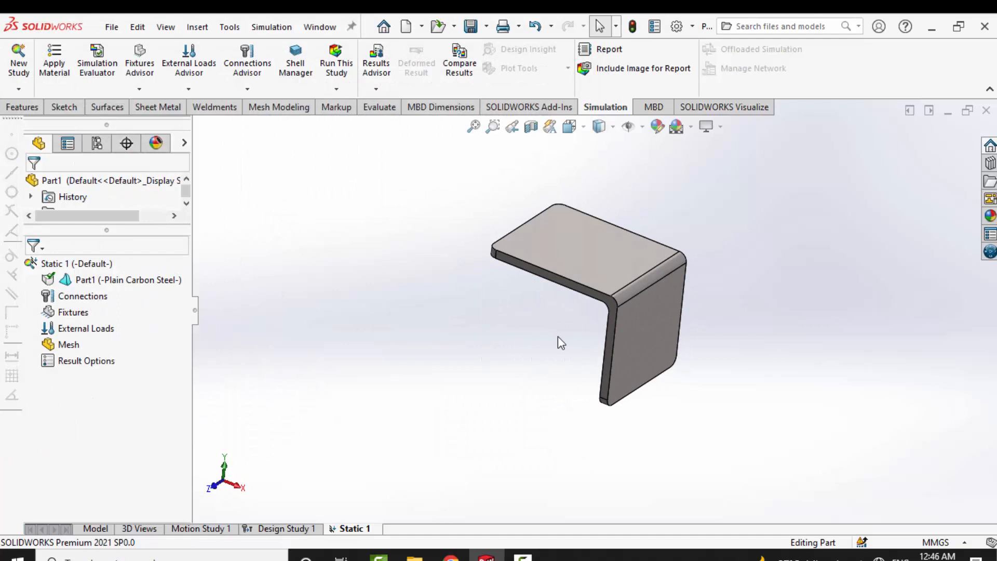
right_click(78, 295)
left_click(51, 313)
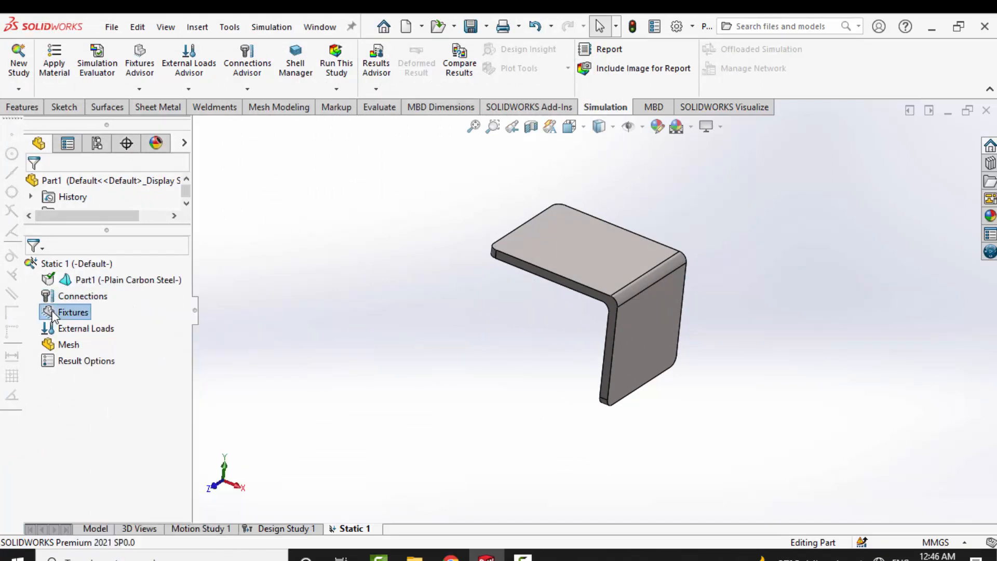
right_click(52, 312)
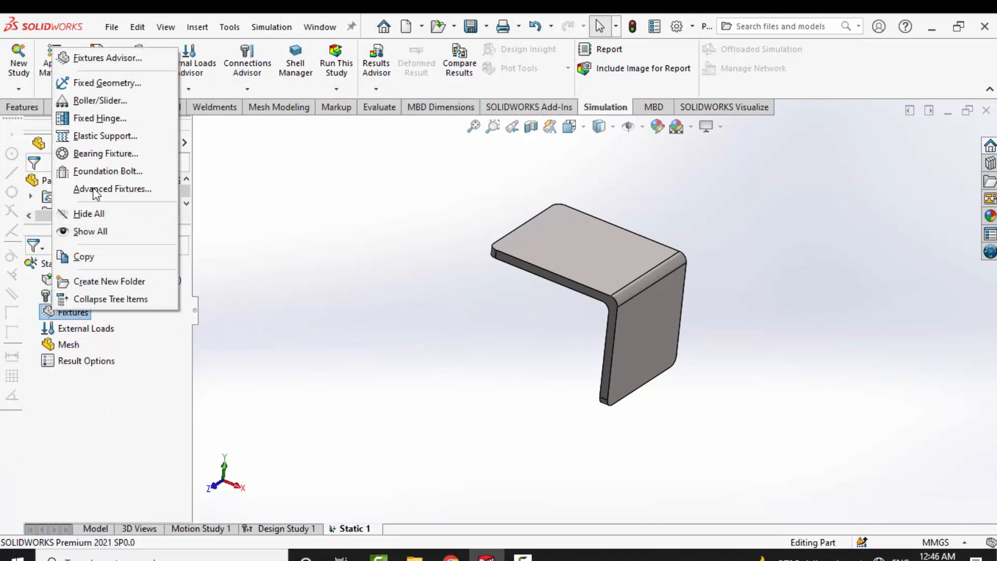
left_click(104, 83)
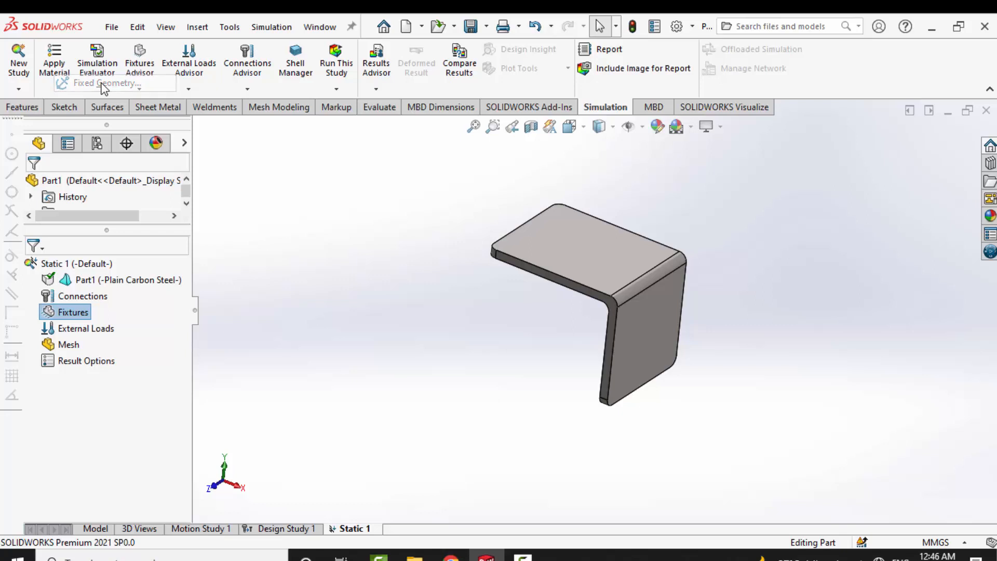
left_click(644, 319)
right_click(643, 319)
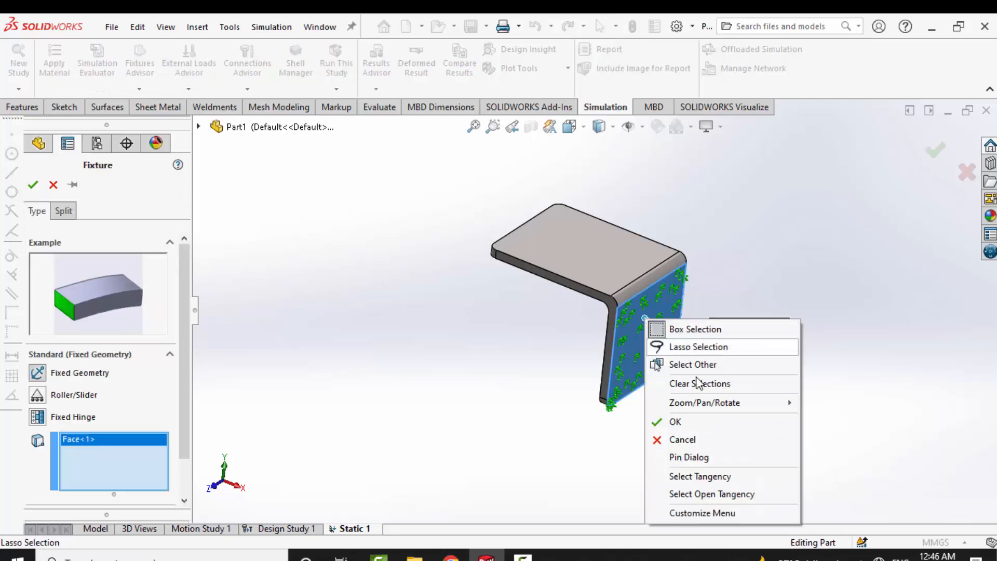
left_click(707, 427)
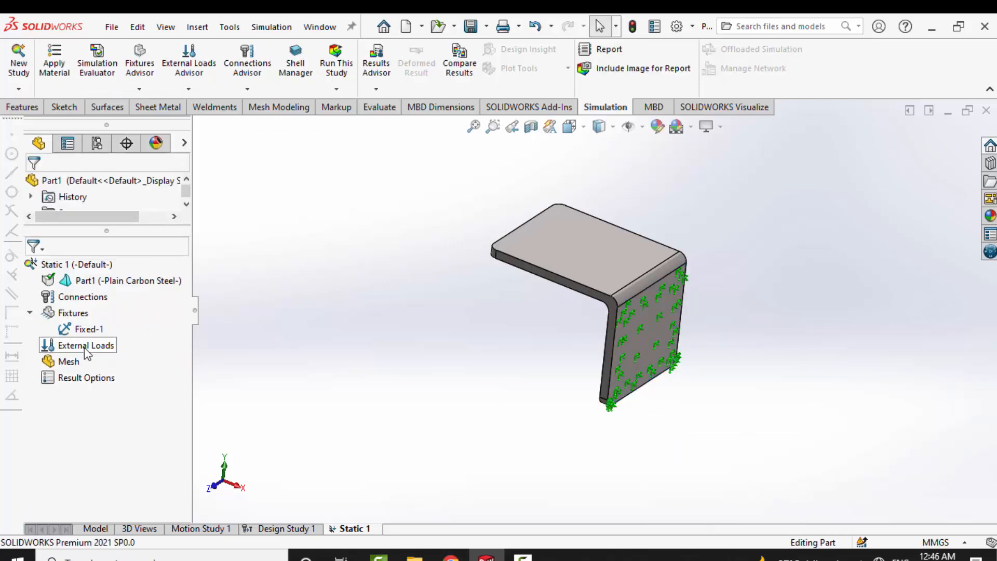
- Apply a 100 N force normal to the top face of the bracket's horizontal leg
right_click(86, 347)
left_click(131, 219)
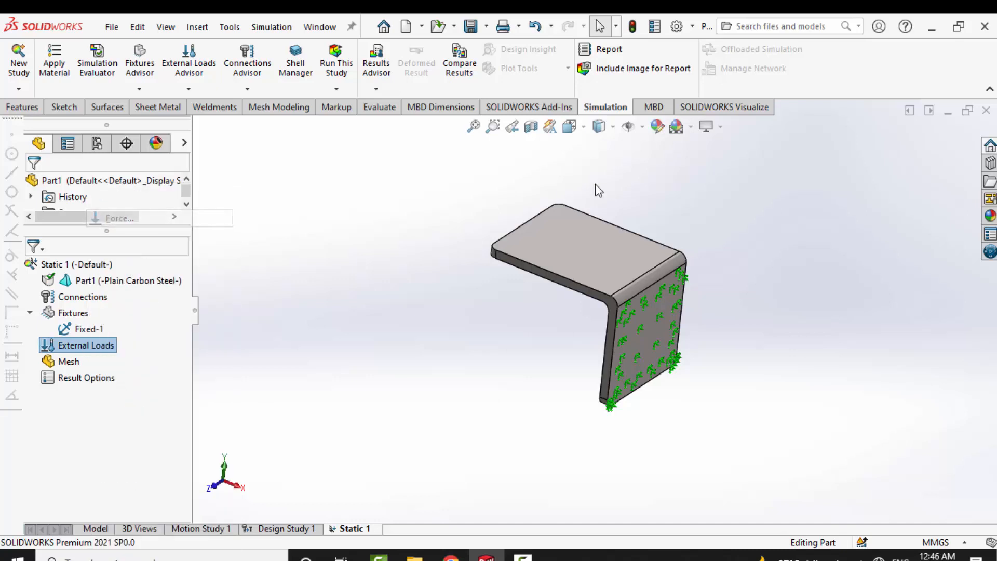
left_click(515, 229)
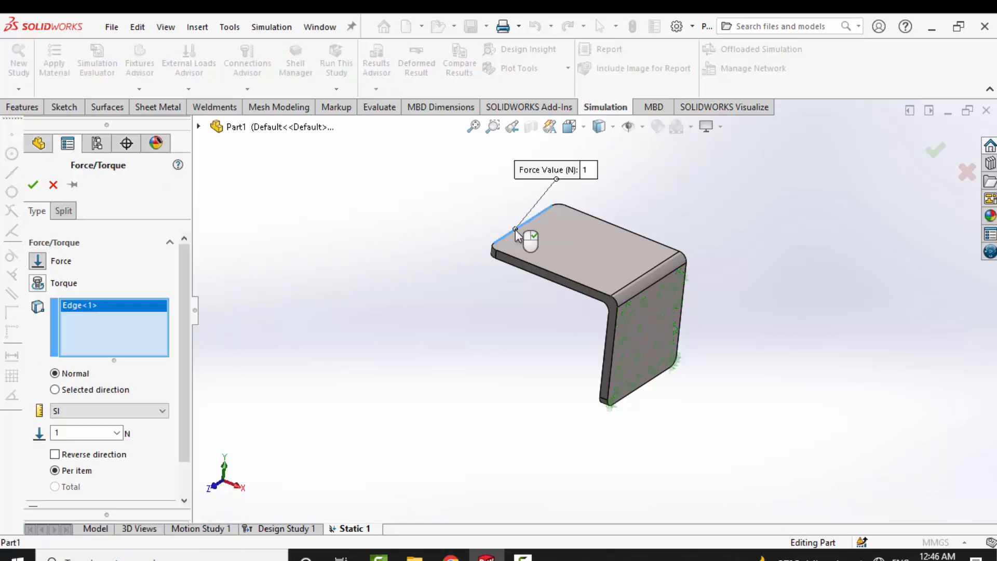
left_click(512, 237)
left_click(514, 241)
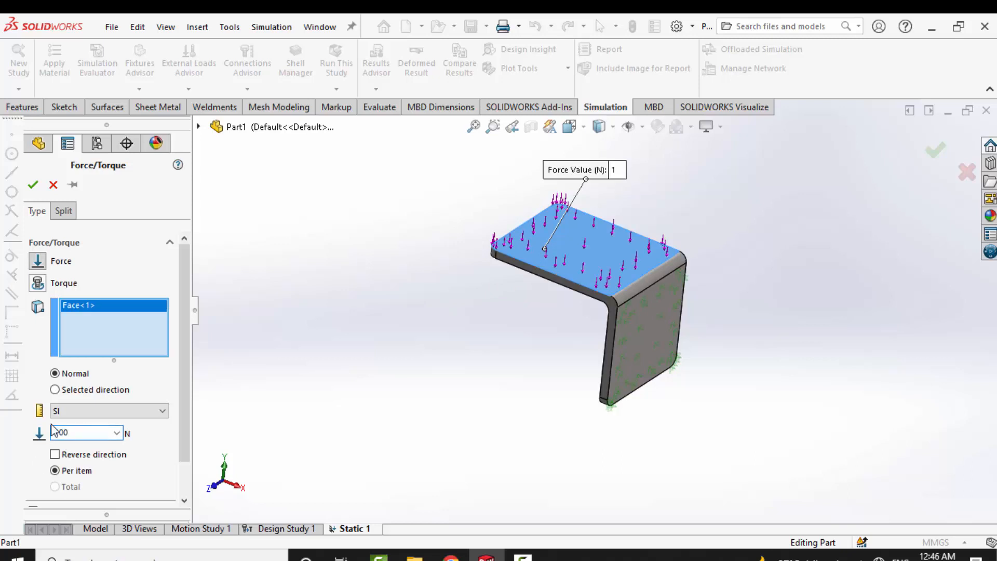
left_click(33, 184)
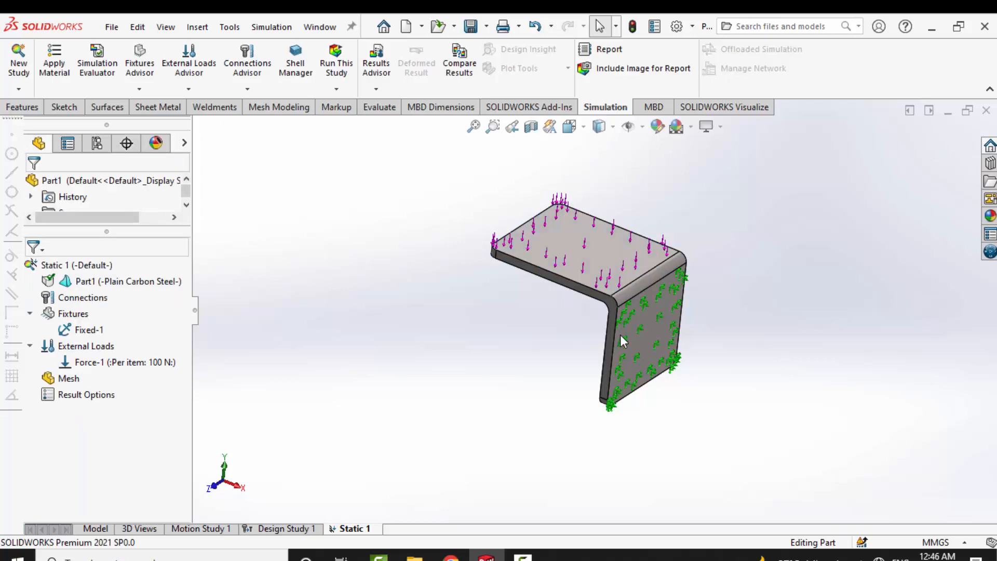
- Create the bracket's mesh with the default medium density between Coarse and Fine
right_click(73, 387)
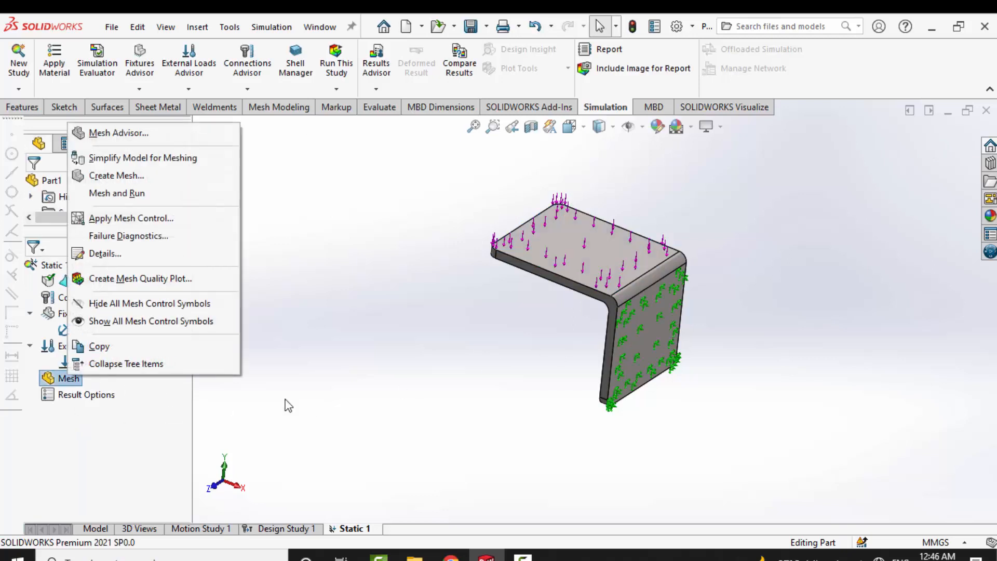
left_click(540, 403)
middle_click_drag(541, 403, 638, 320)
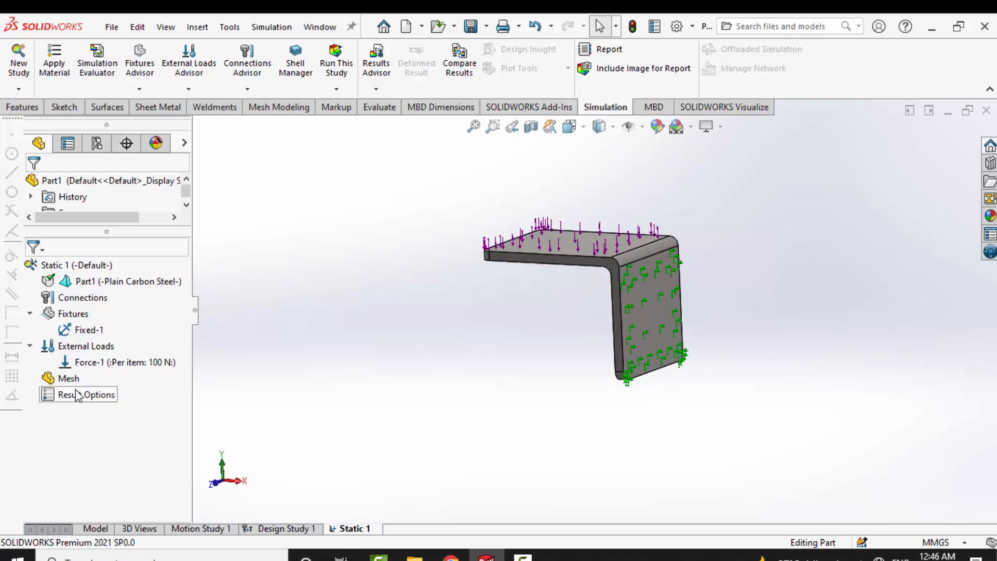
right_click(61, 378)
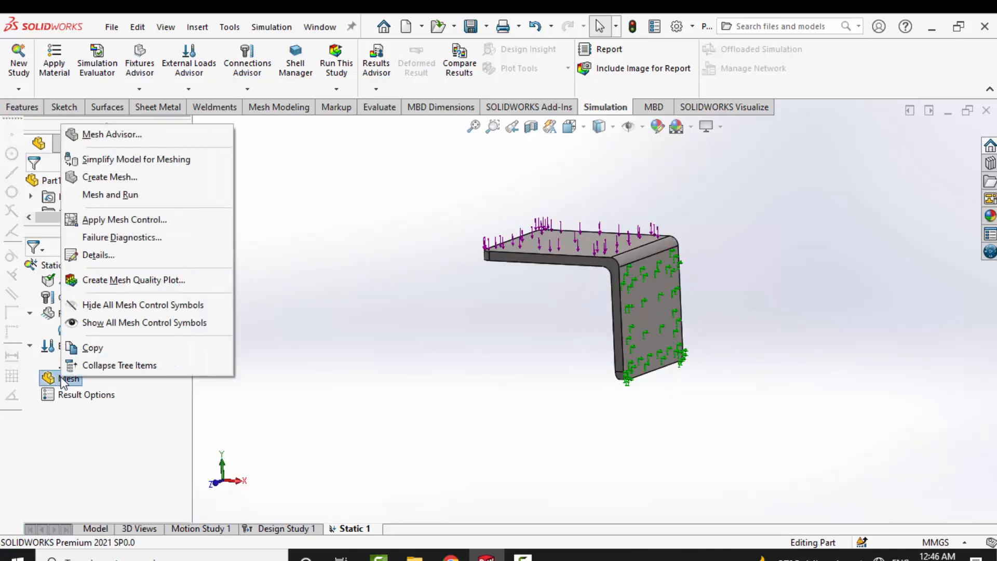
left_click(111, 182)
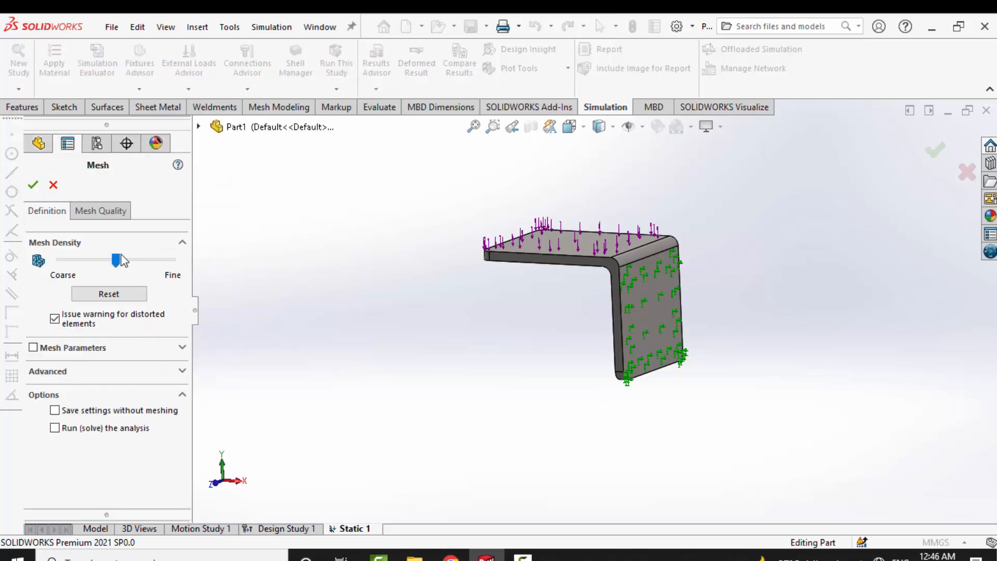
left_click(33, 185)
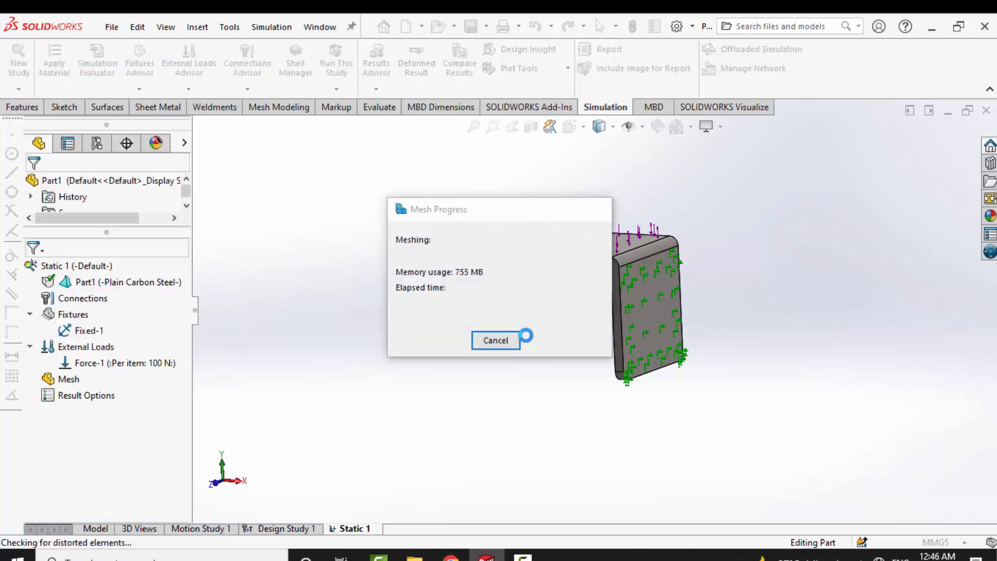
- Run the static study on the meshed bracket
middle_click_drag(509, 336, 514, 231)
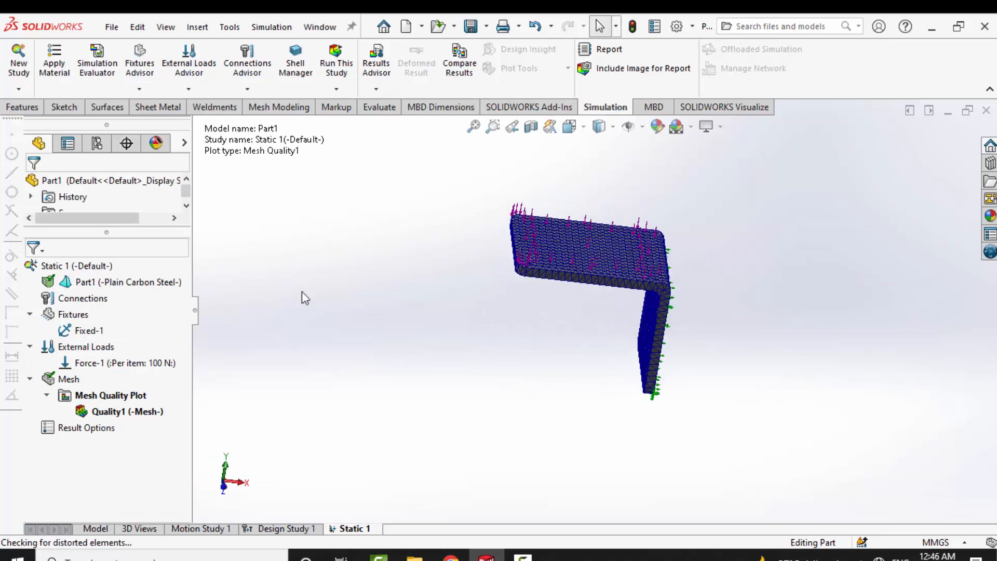
right_click(77, 267)
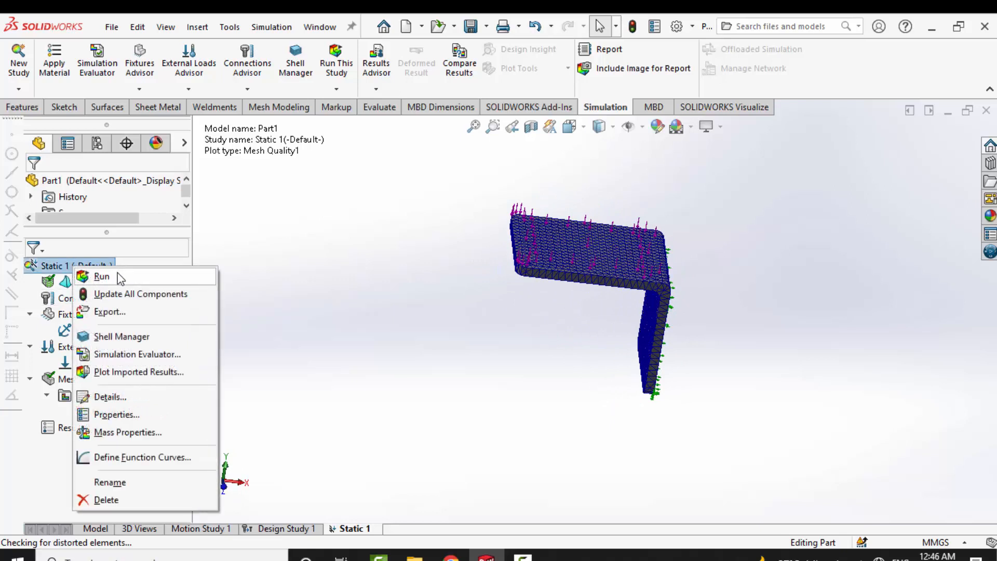
left_click(102, 276)
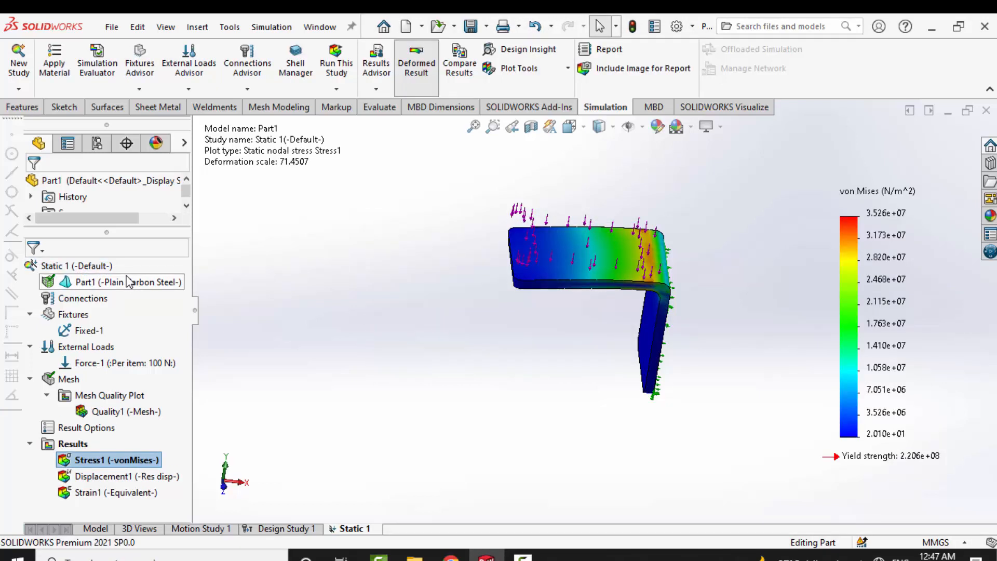
- Examine the von Mises stress plot on the bracket and display the resultant displacement plot
middle_click_drag(605, 401, 588, 347)
middle_click_drag(646, 389, 639, 400)
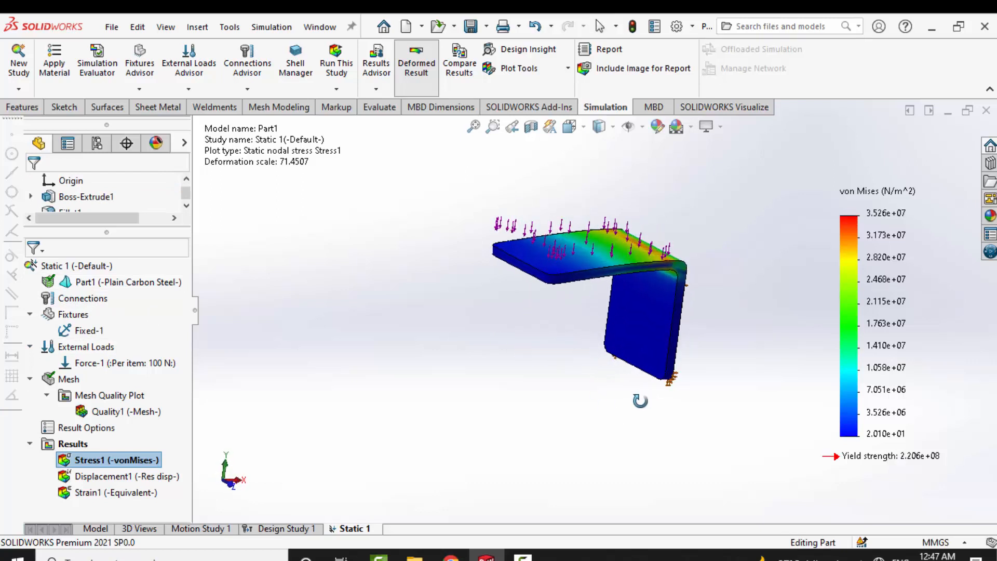
double_click(120, 479)
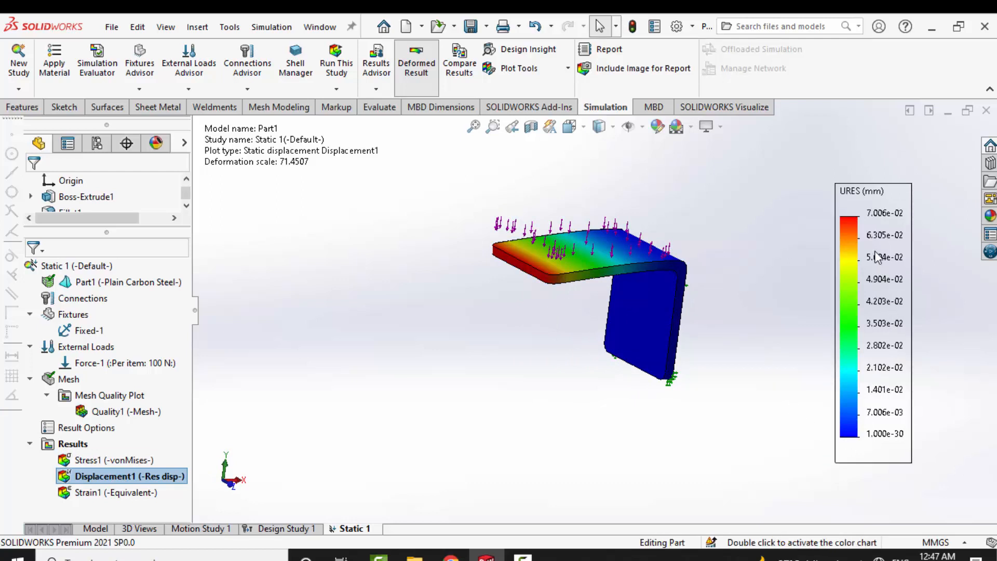
middle_click_drag(723, 299, 688, 308)
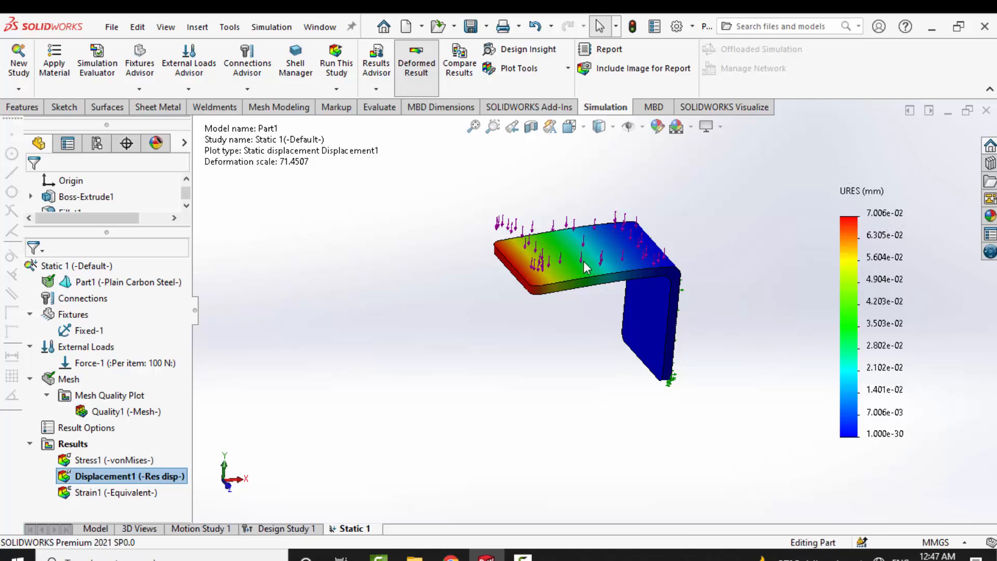
mouse_move(579, 267)
middle_mouse_down()
mouse_move(565, 248)
mouse_move(579, 254)
middle_mouse_up()
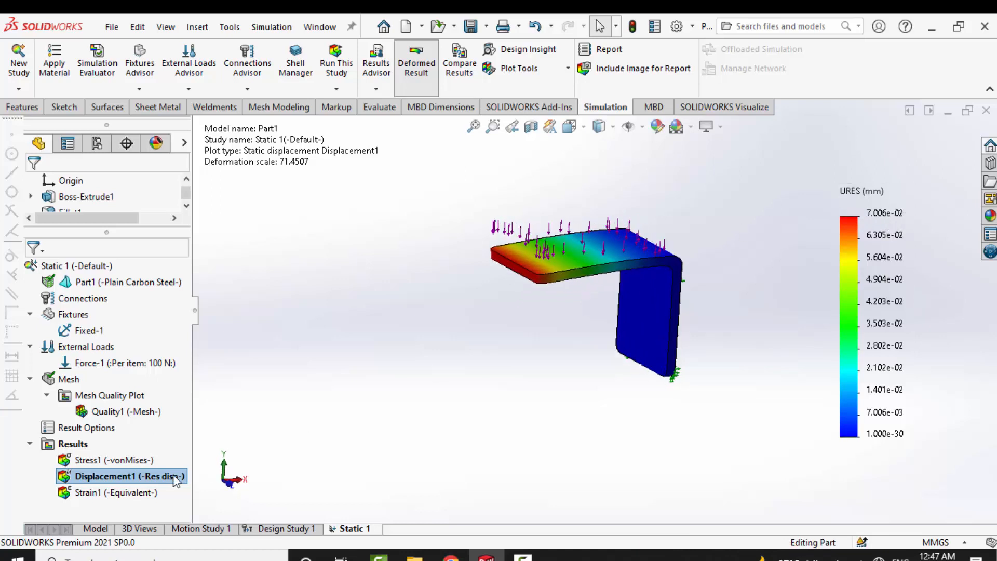
- Create a factor of safety distribution plot for all bodies with the Automatic criterion, multiplication factor 1 and distribution value 1
double_click(94, 461)
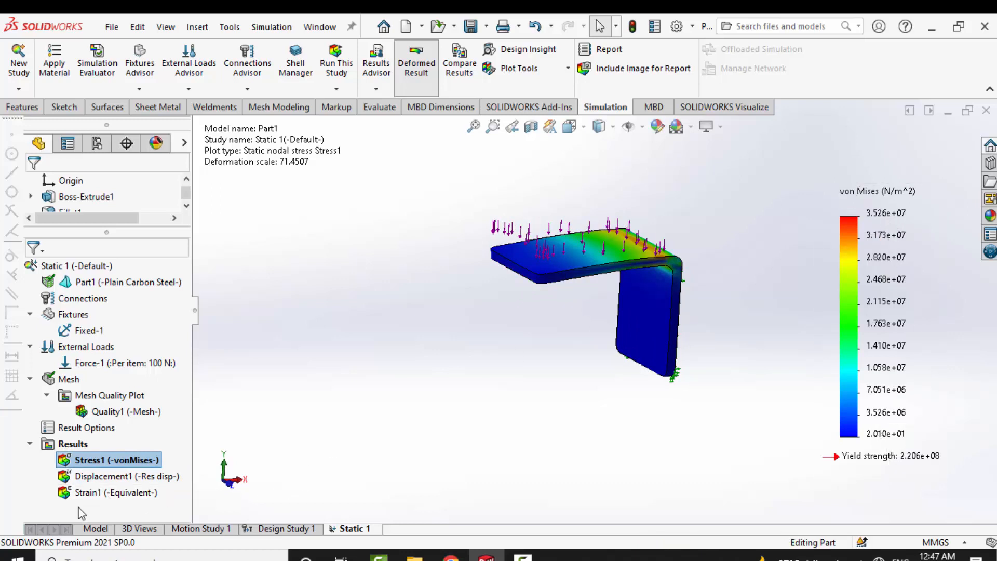
right_click(72, 444)
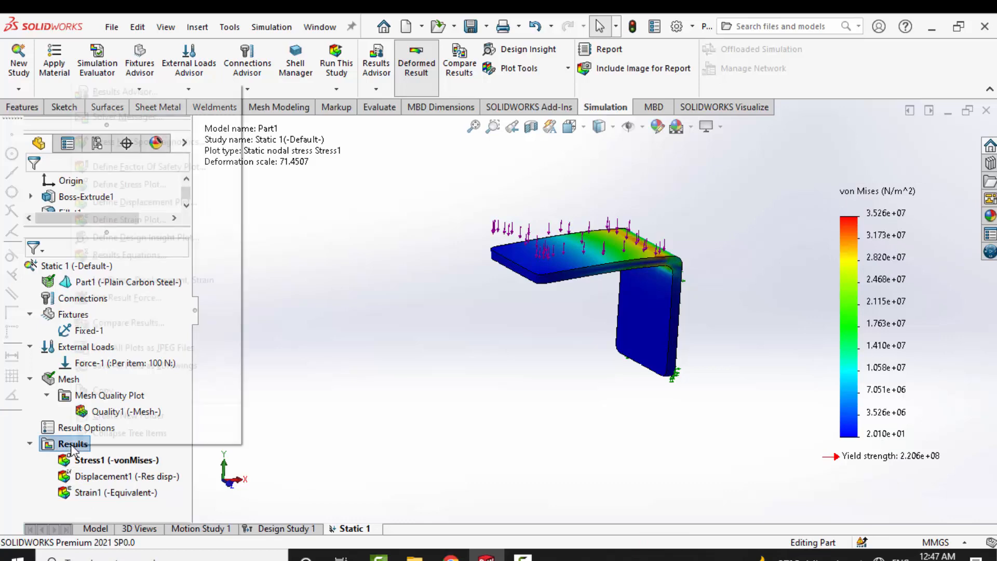
left_click(189, 175)
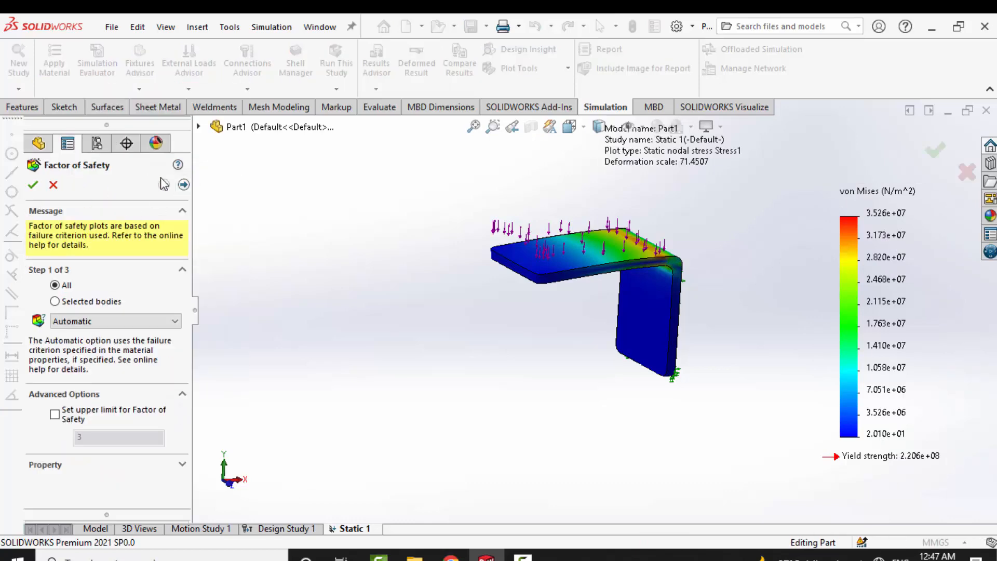
left_click(183, 185)
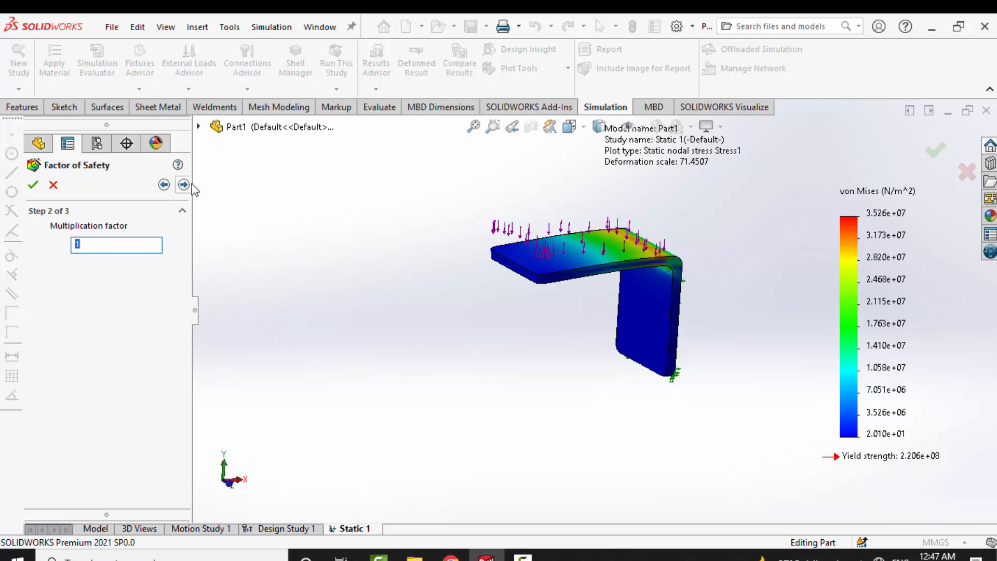
left_click(184, 185)
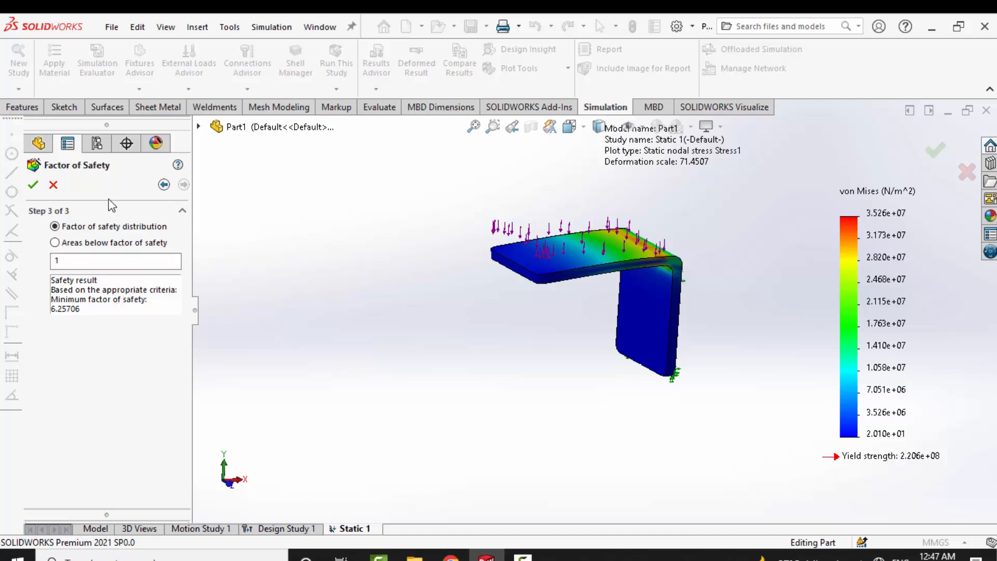
left_click(33, 184)
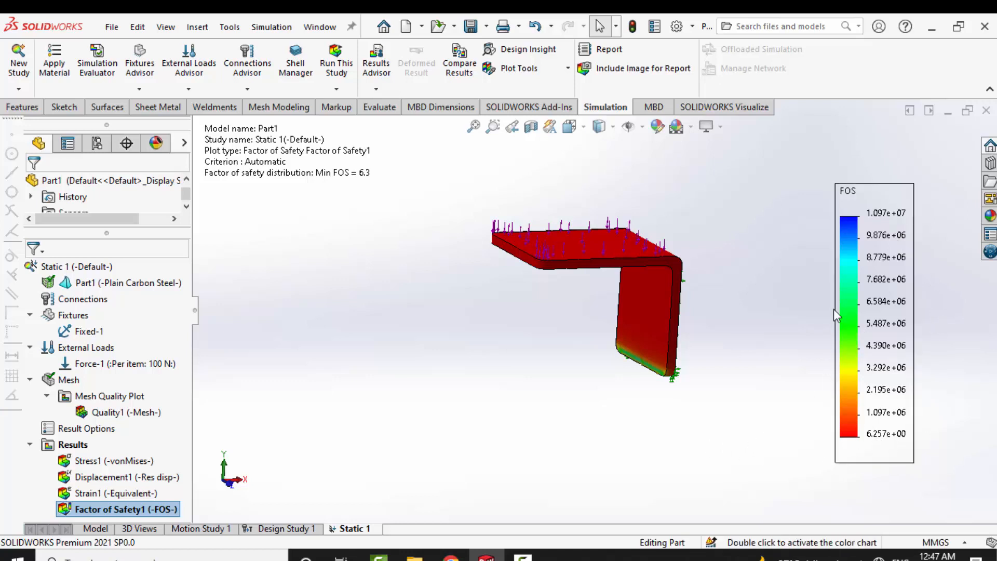
scroll(659, 340, "down", 3)
key("ctrl+1")
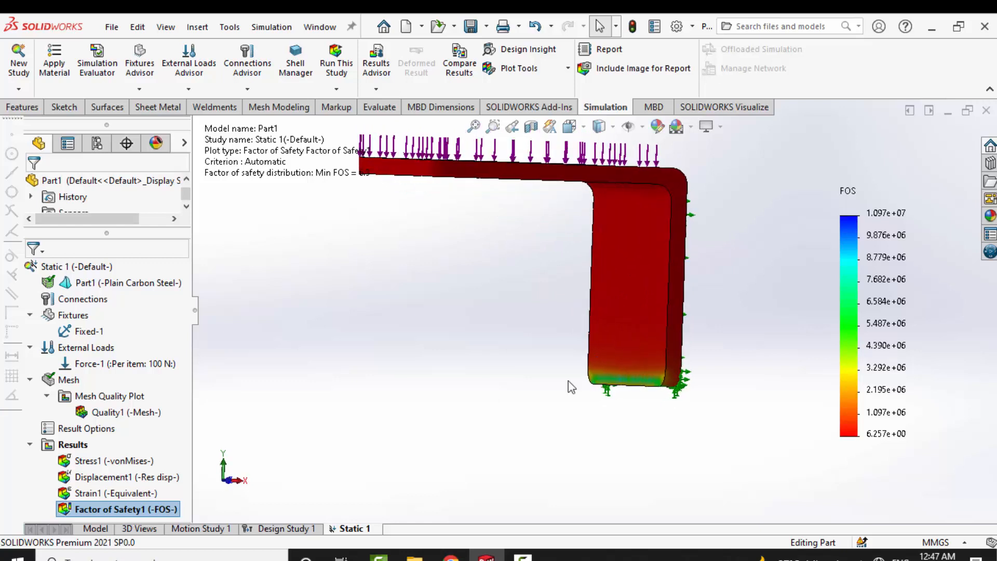
- Display the von Mises stress plot and animate the bracket's deformation under load
double_click(103, 461)
right_click(101, 460)
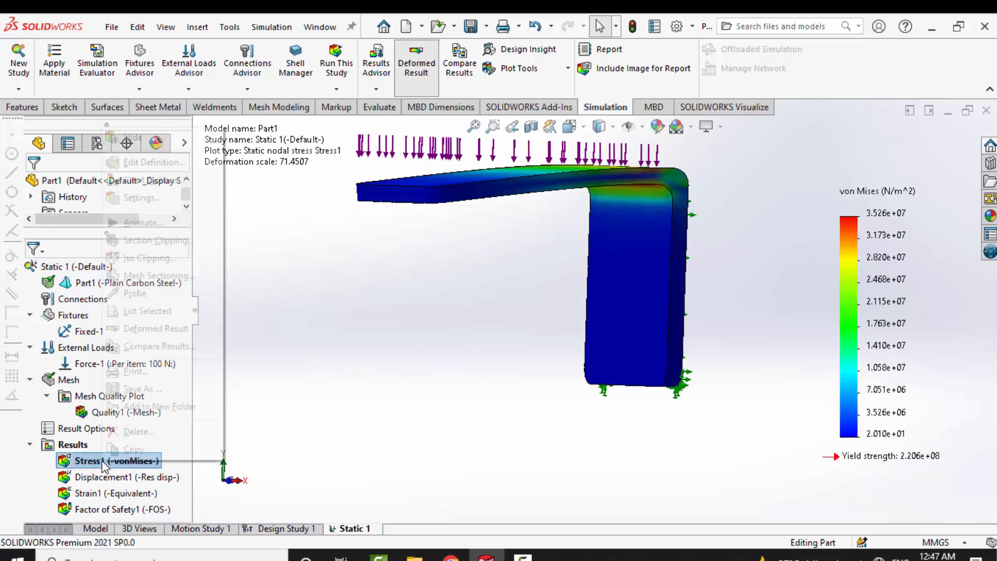
left_click(143, 223)
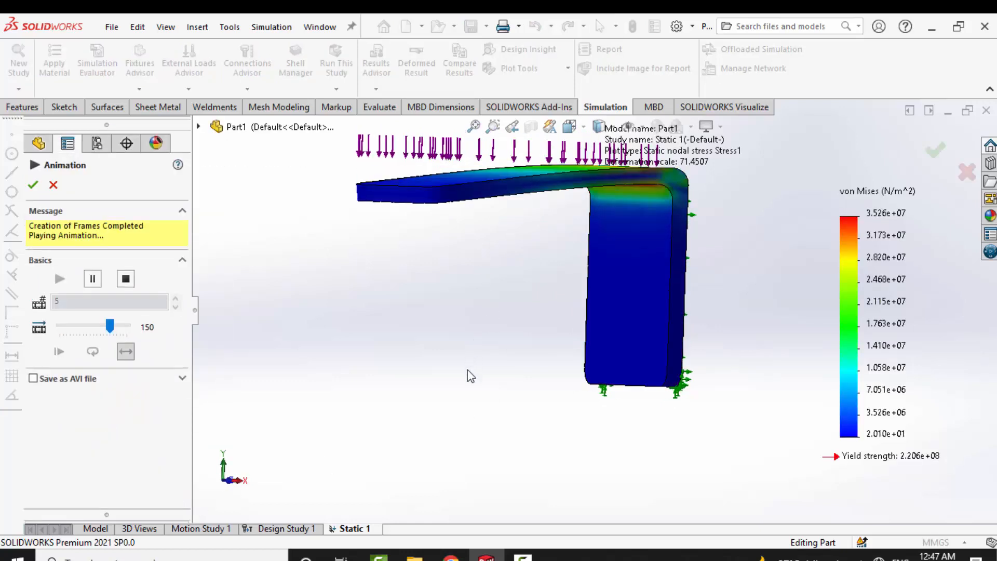
middle_click_drag(545, 307, 548, 319)
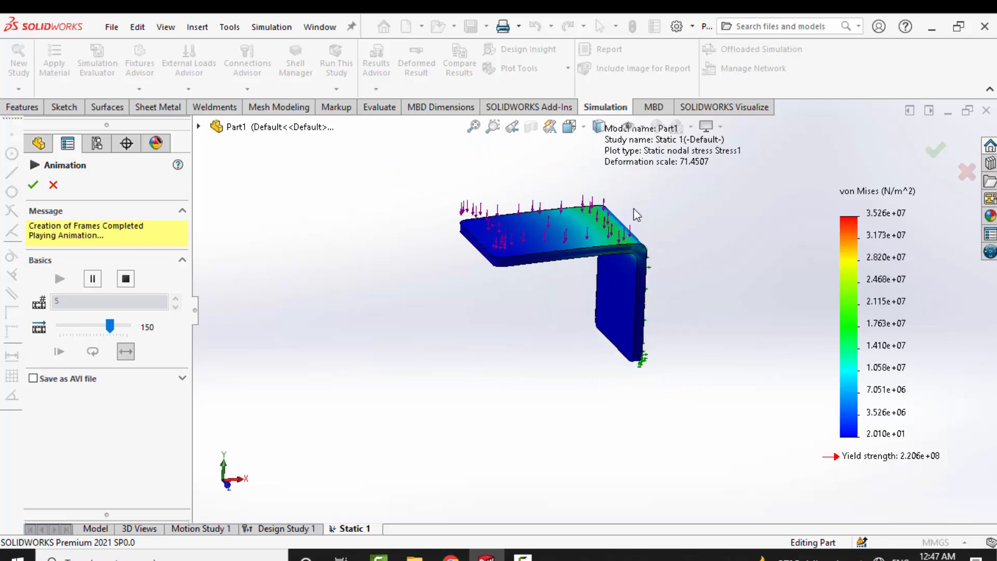
scroll(633, 207, "down", 1)
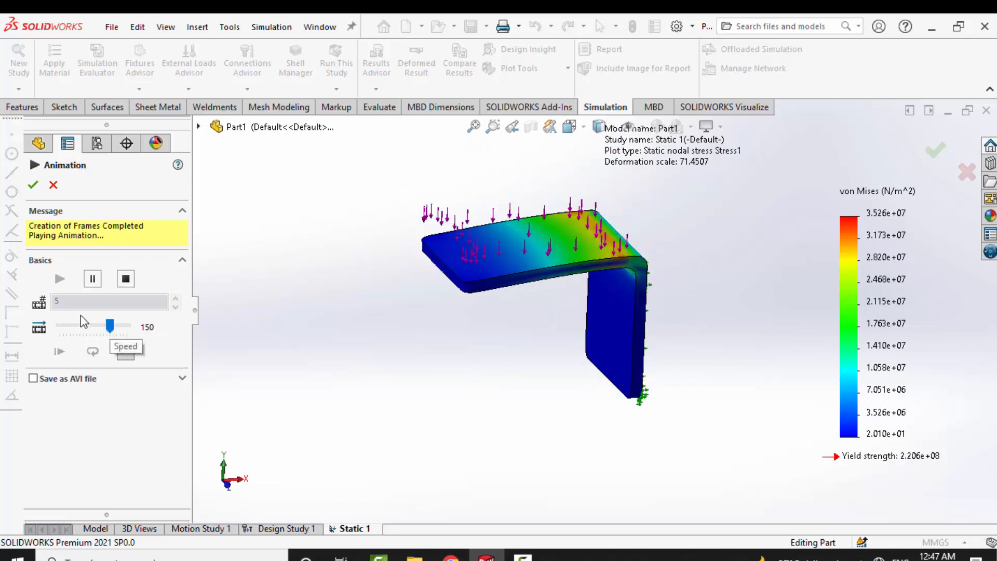
- Replay the stress animation with its speed reduced to 9, examine the bending bracket, and close the animation
left_click(126, 279)
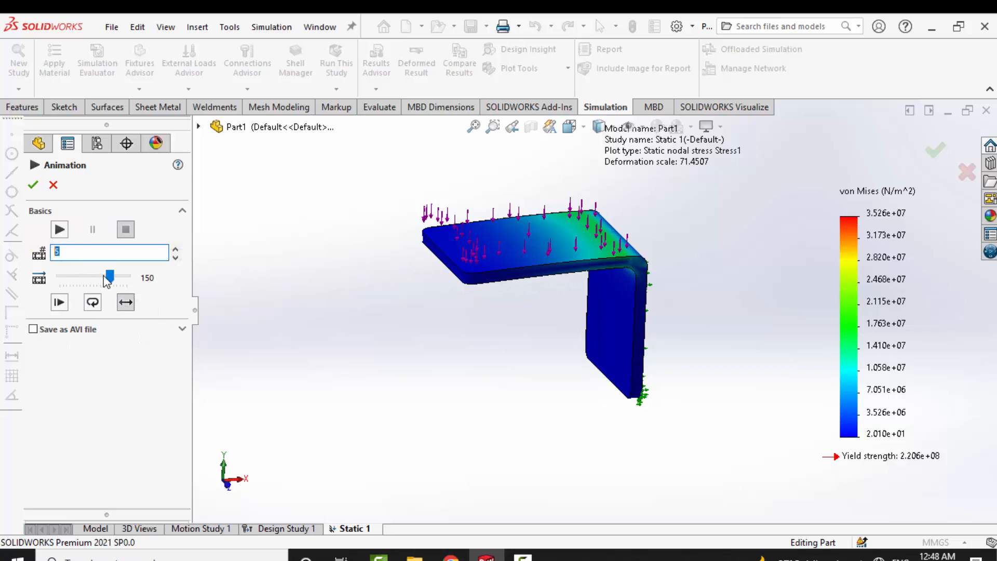
left_click(59, 230)
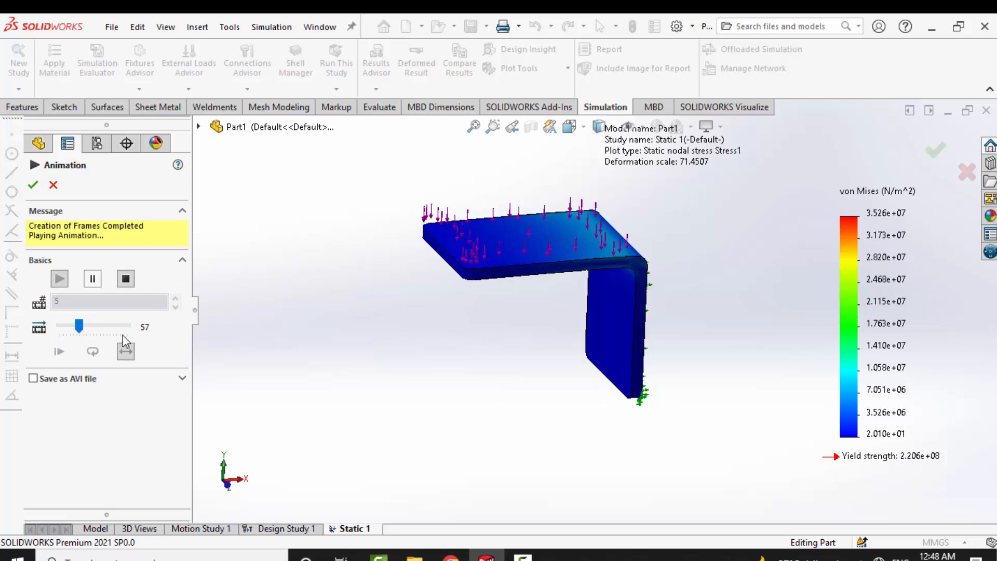
left_click_drag(79, 327, 62, 326)
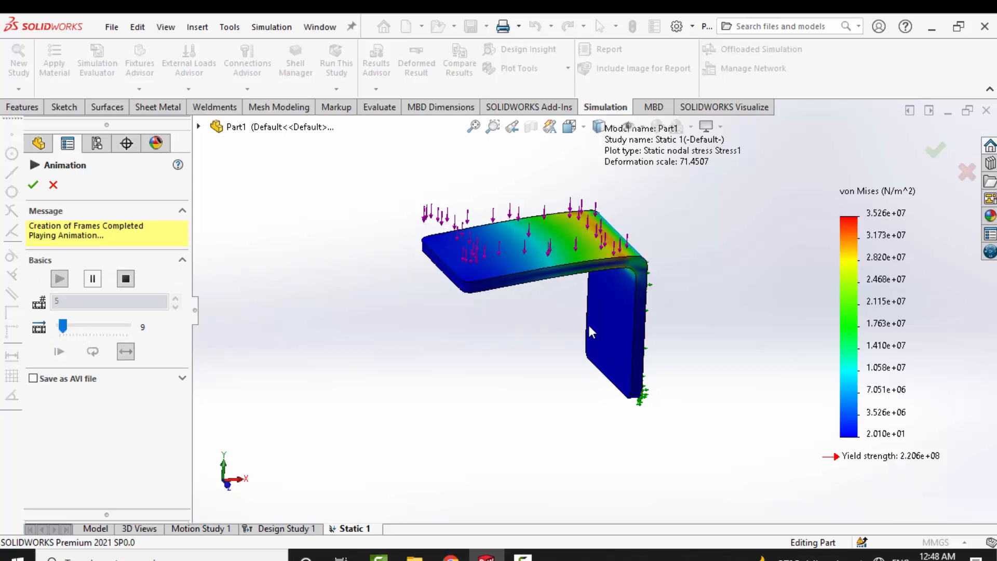
middle_click_drag(590, 330, 560, 321)
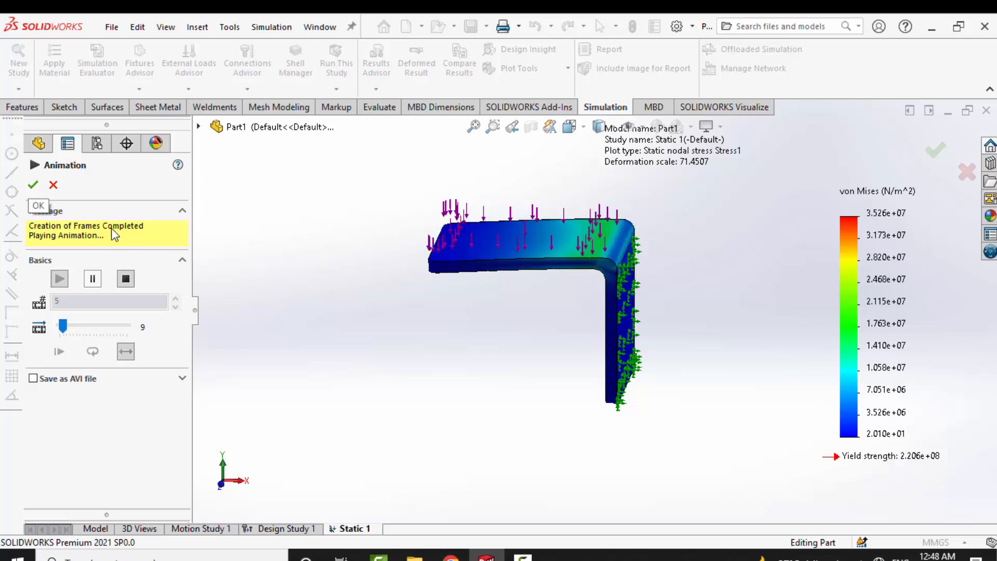
middle_click_drag(457, 282, 510, 316)
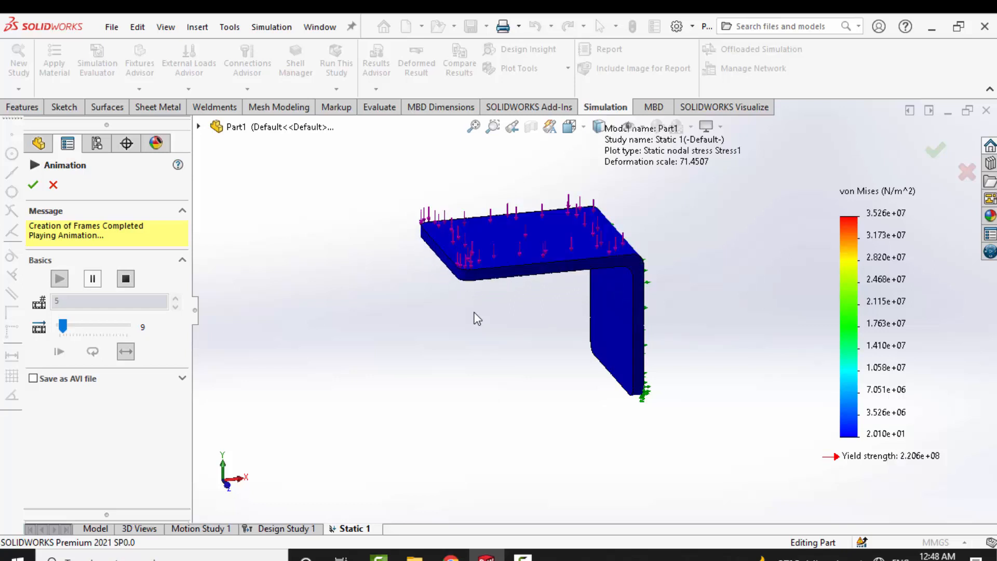
left_click(33, 186)
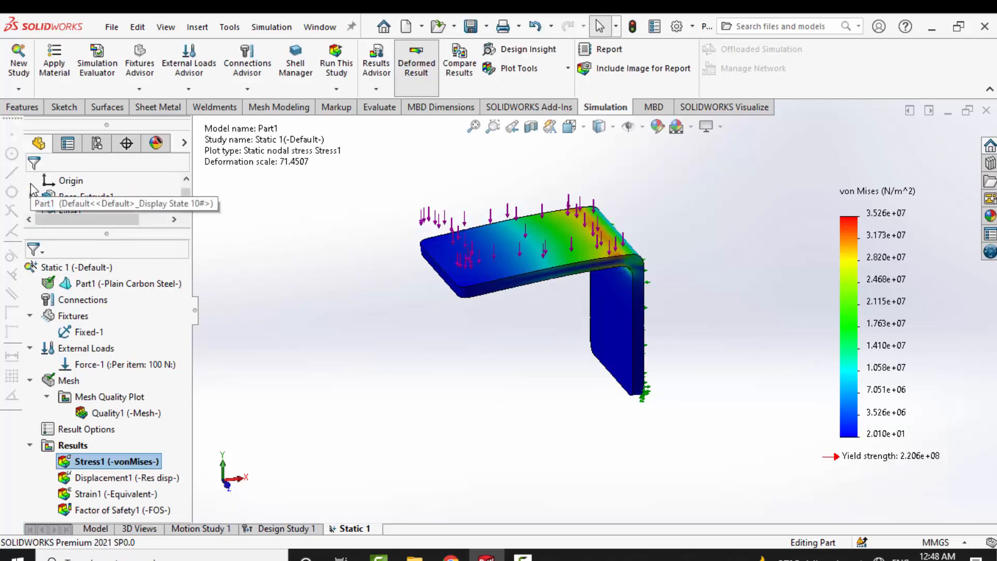